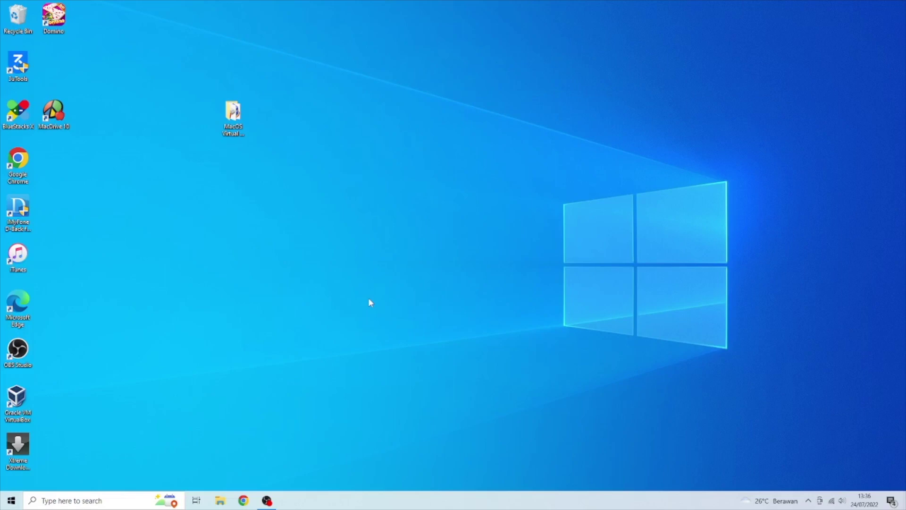
- Open the PC's system properties from the file browser to show the About page, and close the file browser
left_click(220, 500)
right_click(226, 325)
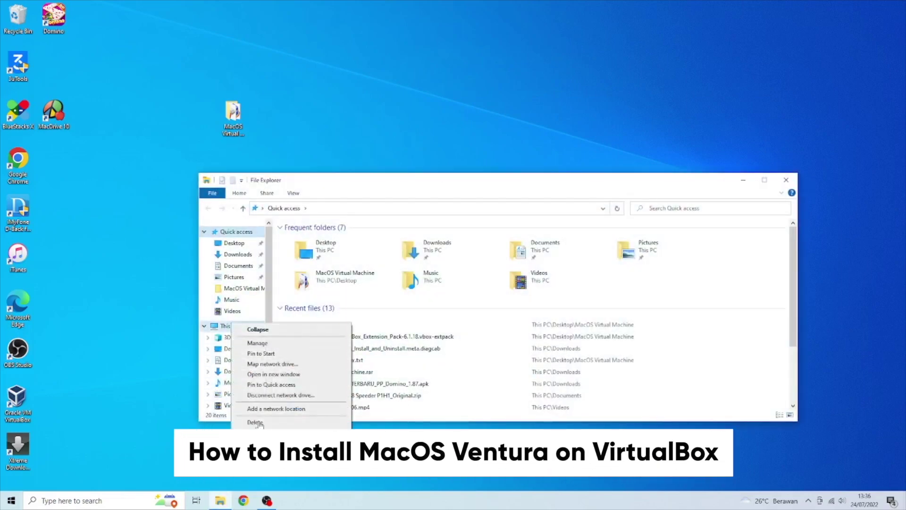
left_click(257, 446)
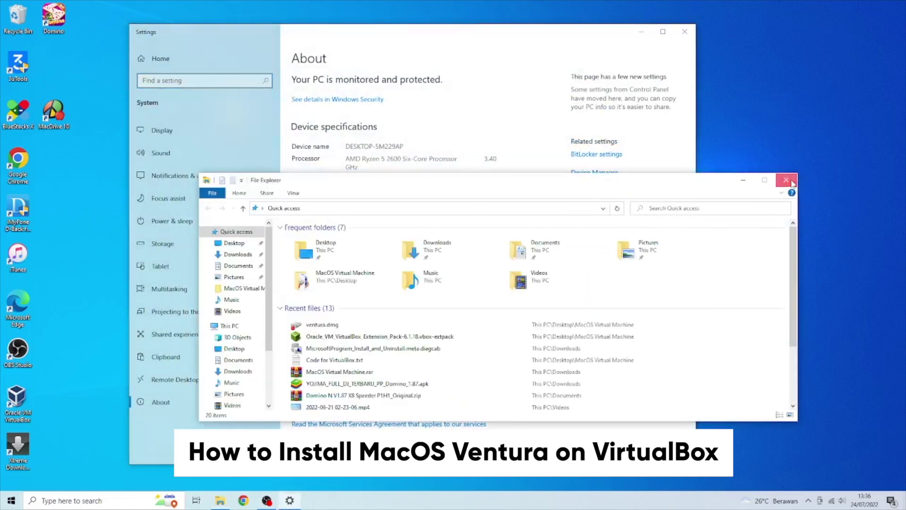
left_click(786, 180)
- Examine the processor specification and Windows edition on the About page, and close the settings window
left_click_drag(347, 158, 486, 158)
left_click(485, 159)
double_click(490, 159)
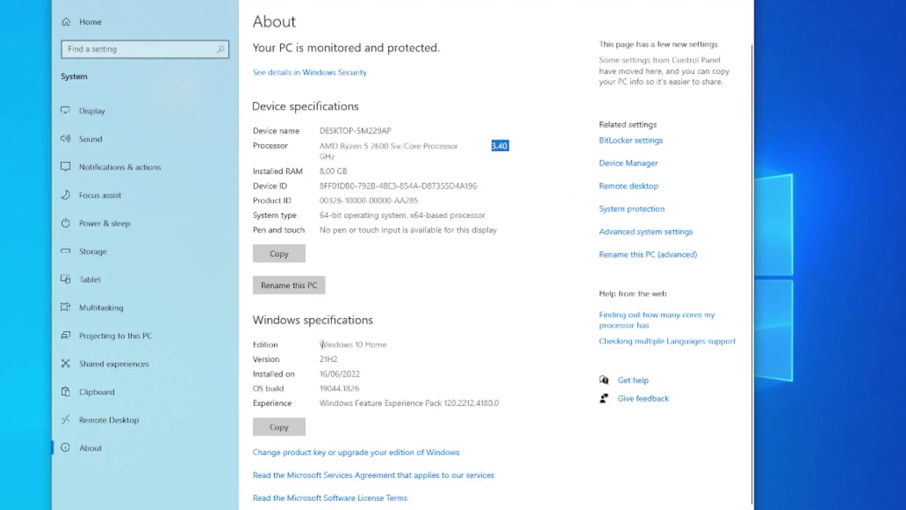
left_click_drag(321, 344, 388, 343)
left_click(388, 341)
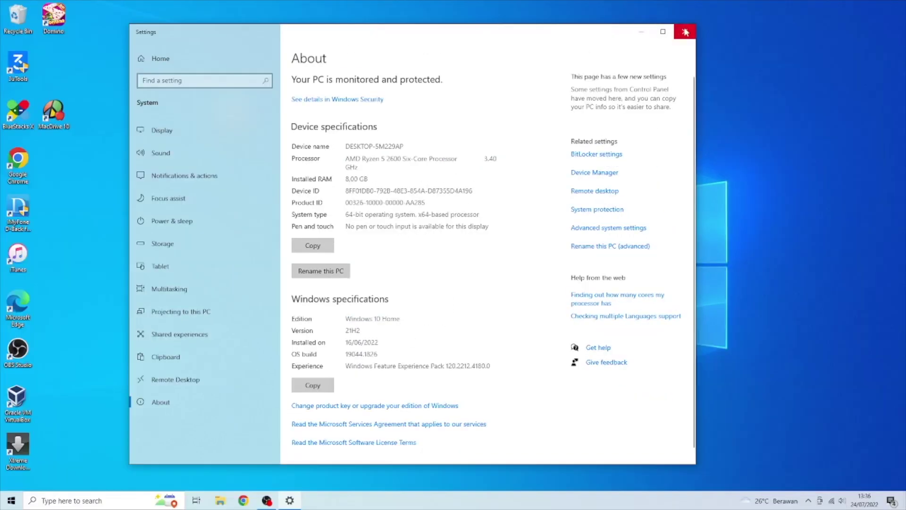
left_click(687, 29)
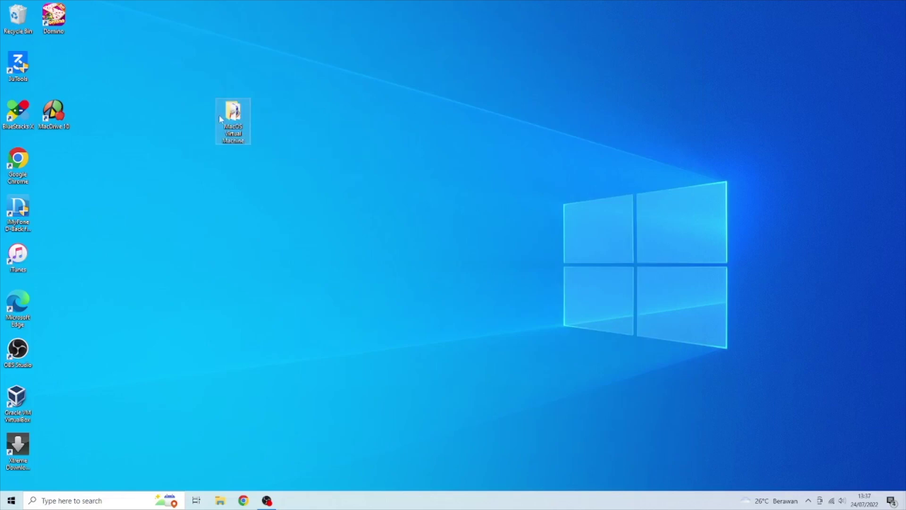
- Examine the Ventura DMG and VMDK images and the VirtualBox code file in the MacOS Virtual Machine desktop folder, and close it
double_click(221, 137)
left_click(312, 264)
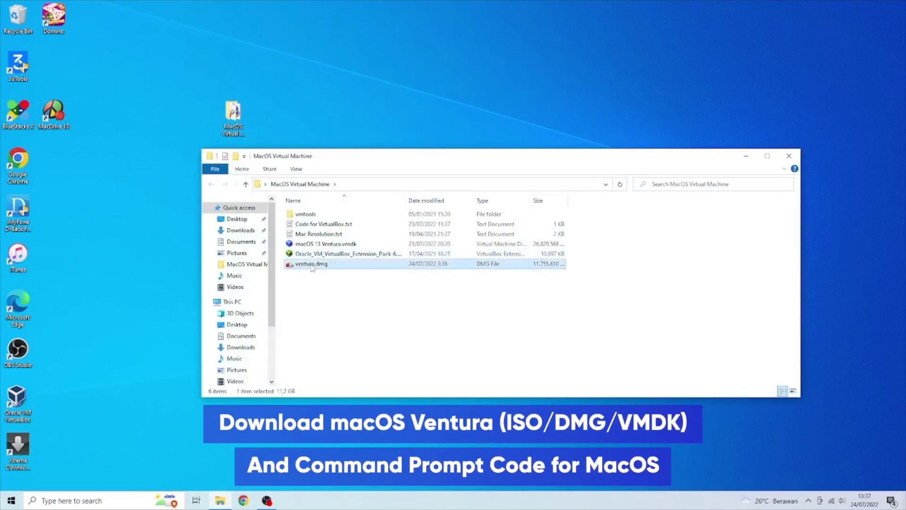
left_click(302, 246)
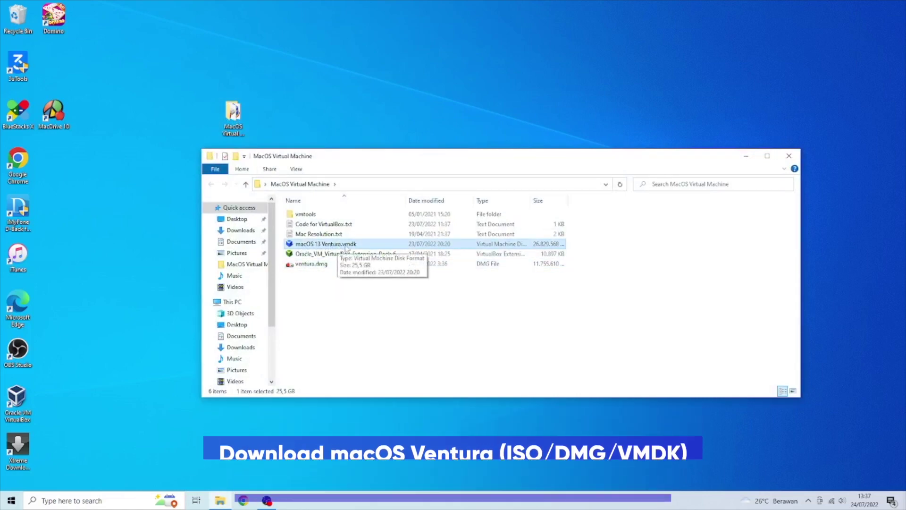
left_click(321, 225)
left_click(323, 225)
key("Return")
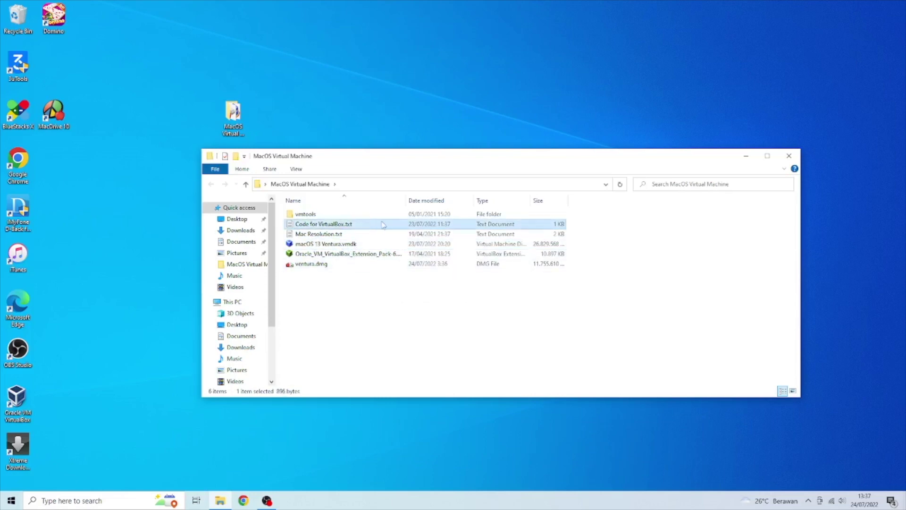
left_click(300, 244)
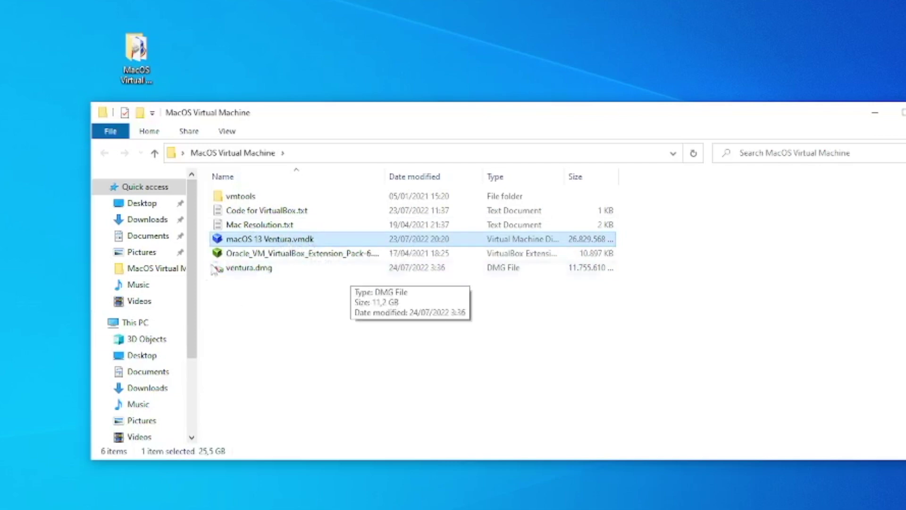
left_click(263, 210)
left_click(265, 211)
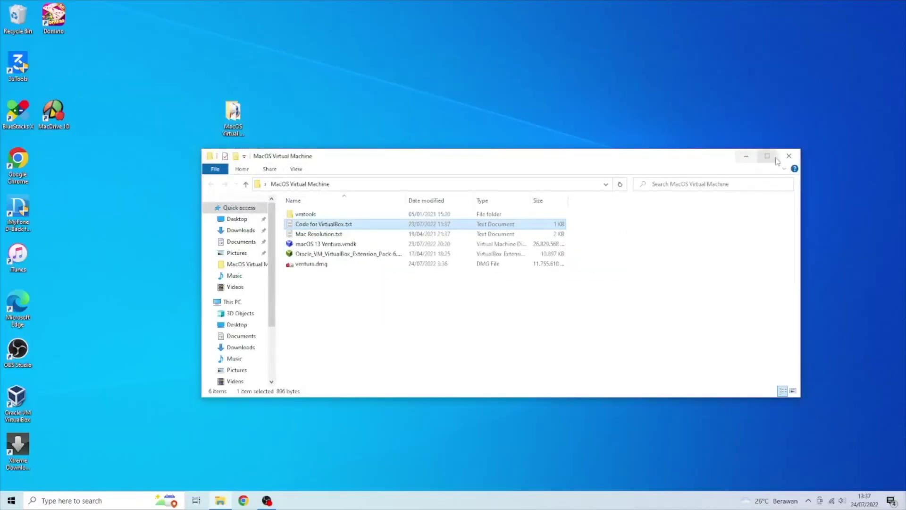
left_click(791, 158)
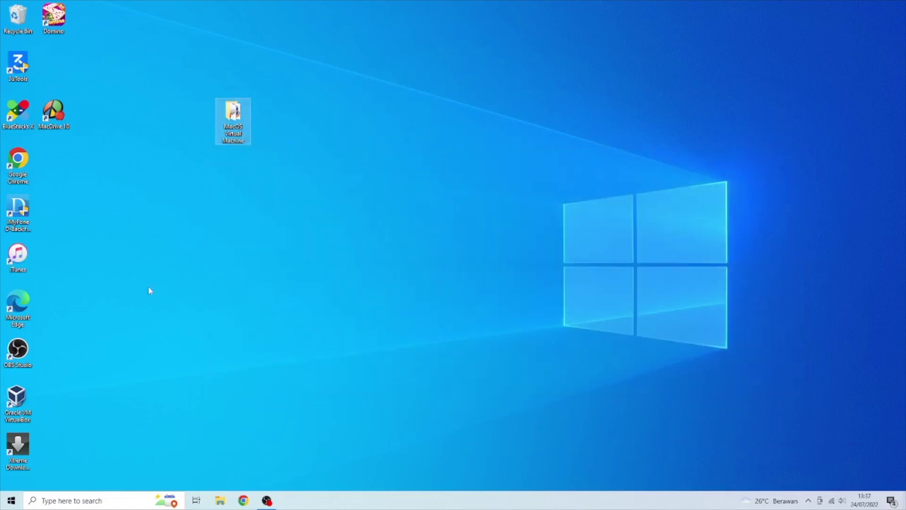
- Run Oracle VM VirtualBox as administrator and begin a new virtual machine named "ventura"
right_click(18, 396)
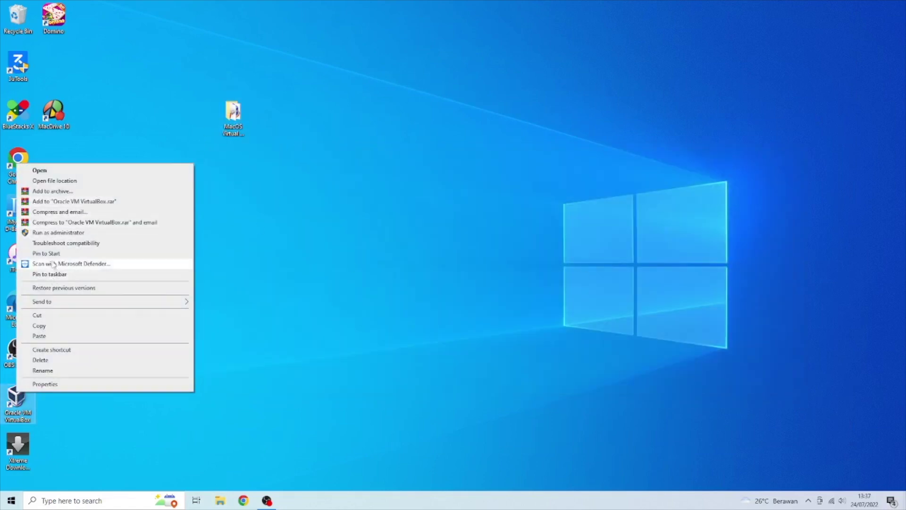
left_click(53, 232)
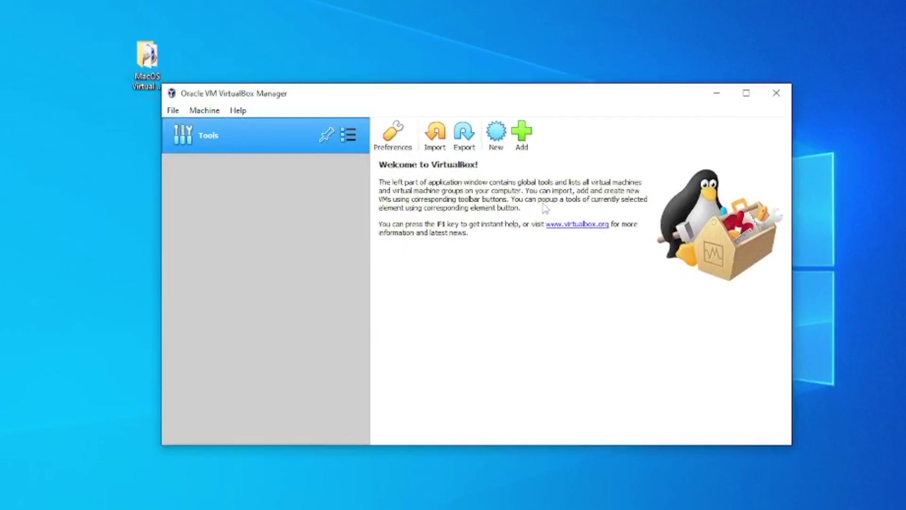
left_click(498, 147)
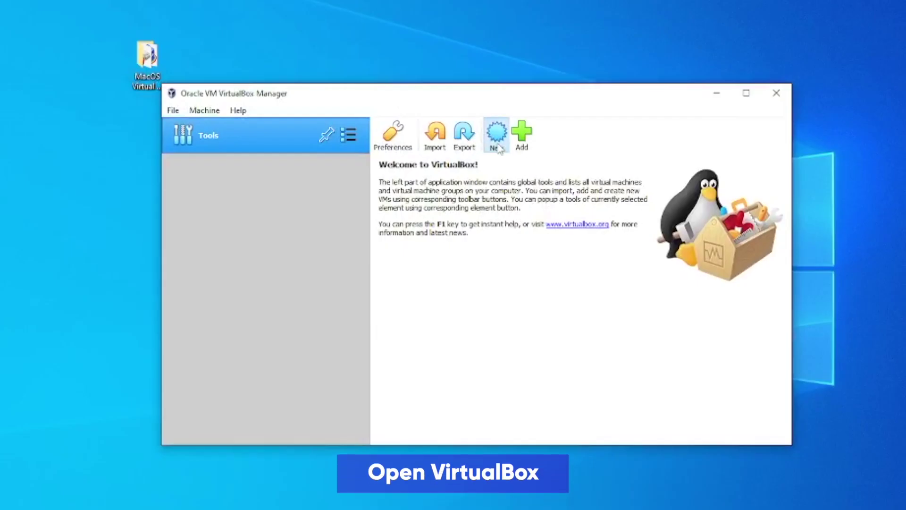
type("v")
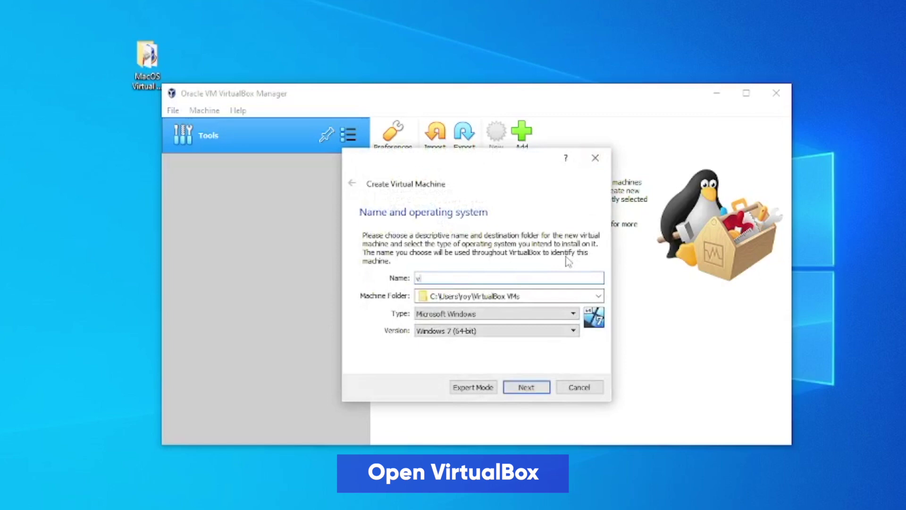
type("entura")
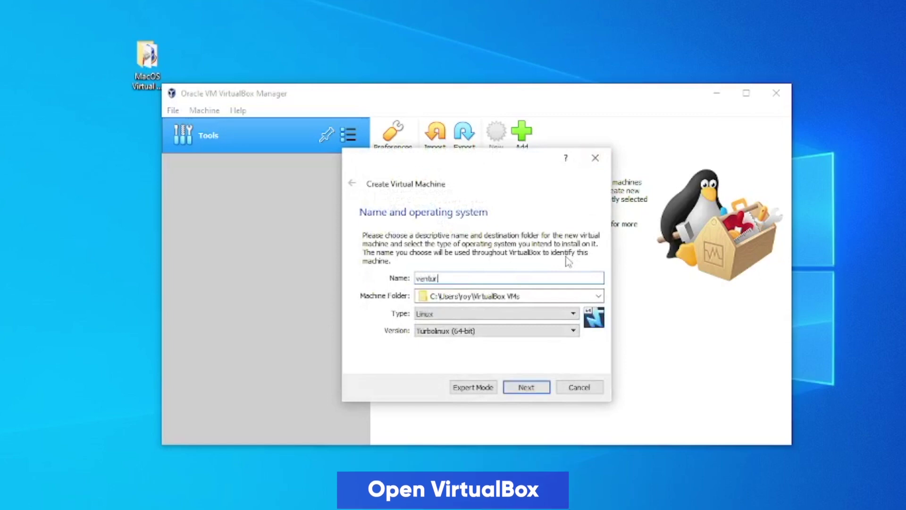
- Set the new machine's type to Mac OS X, version Mac OS X (64-bit), and its memory to 4096 MB
left_click(468, 312)
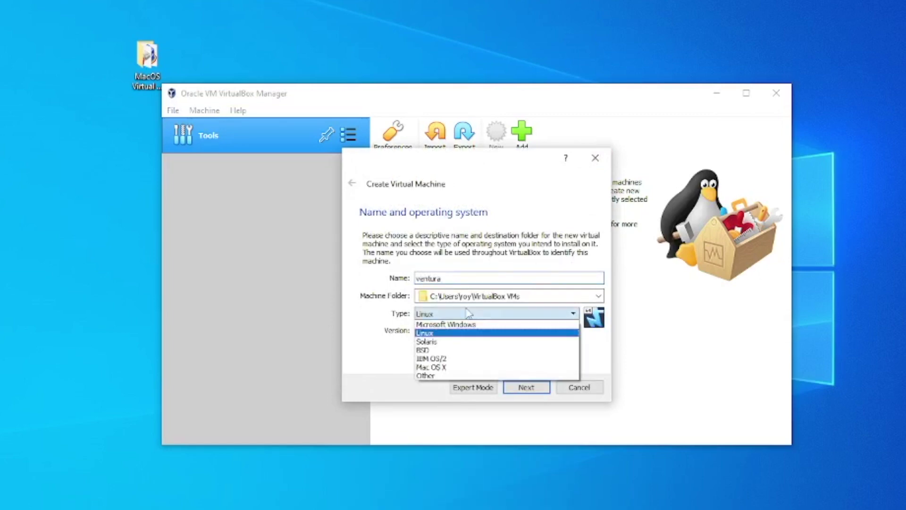
left_click(440, 367)
left_click(448, 330)
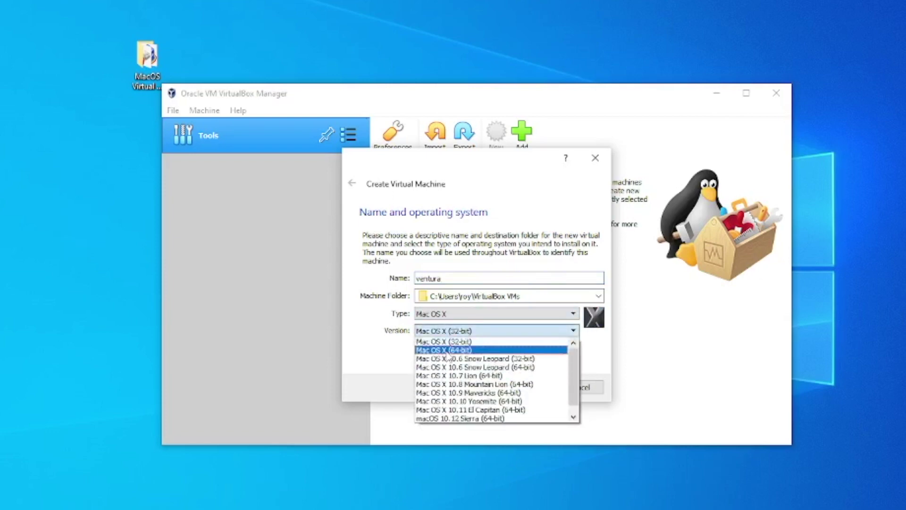
left_click(445, 350)
left_click(533, 389)
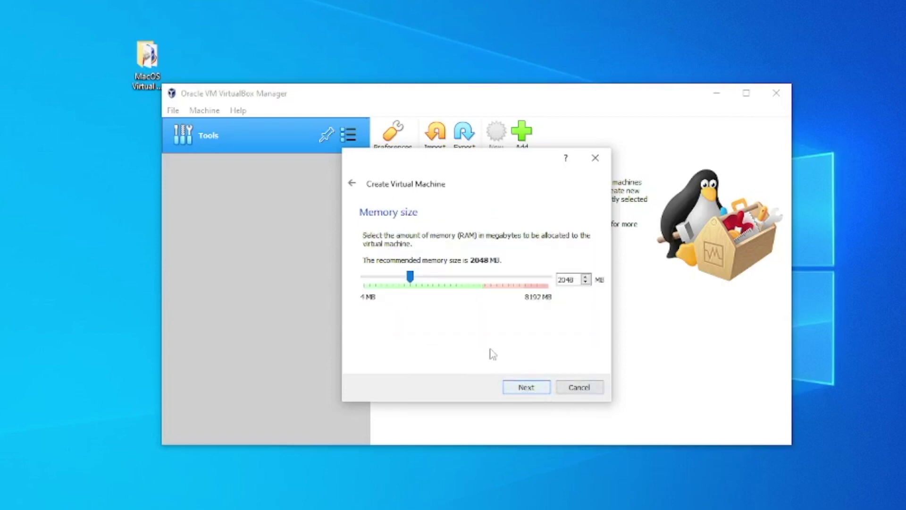
left_click_drag(410, 278, 465, 295)
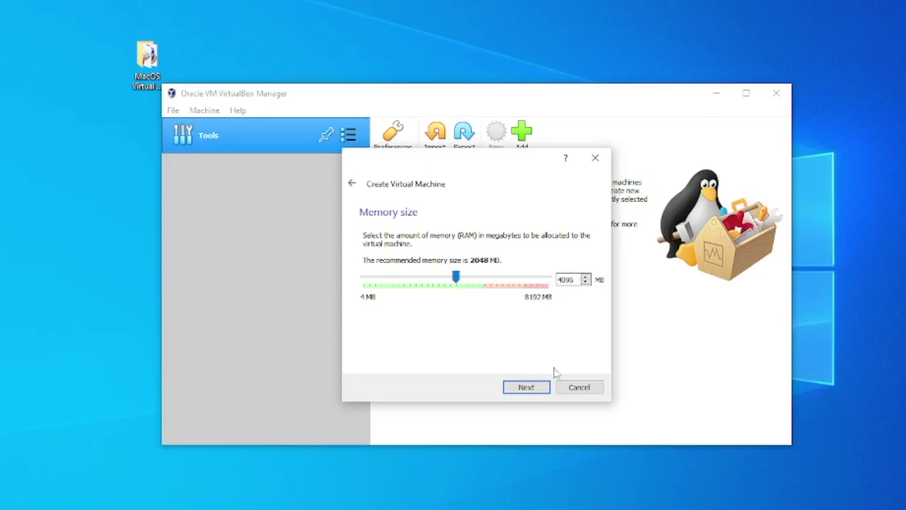
left_click(540, 388)
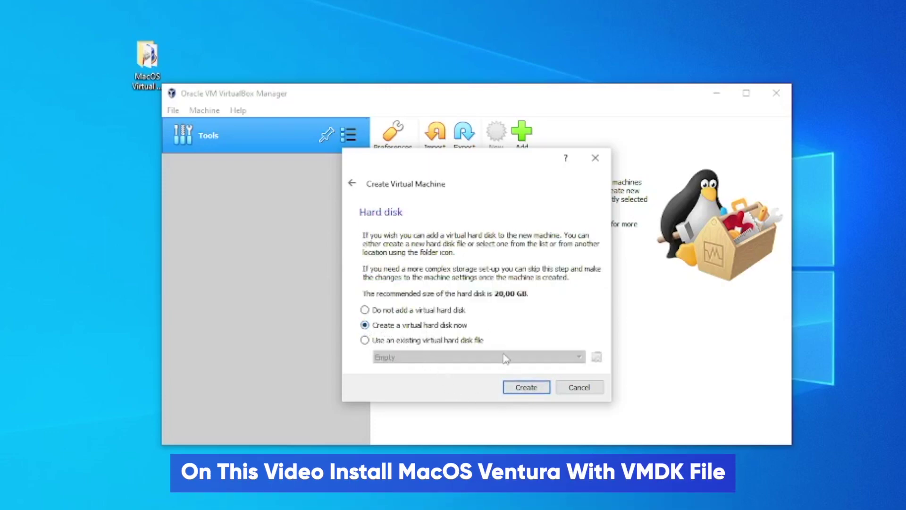
- Use the existing disk file macOS 13 Ventura.vmdk from the MacOS Virtual Machine folder as the hard disk and create the machine
left_click(391, 340)
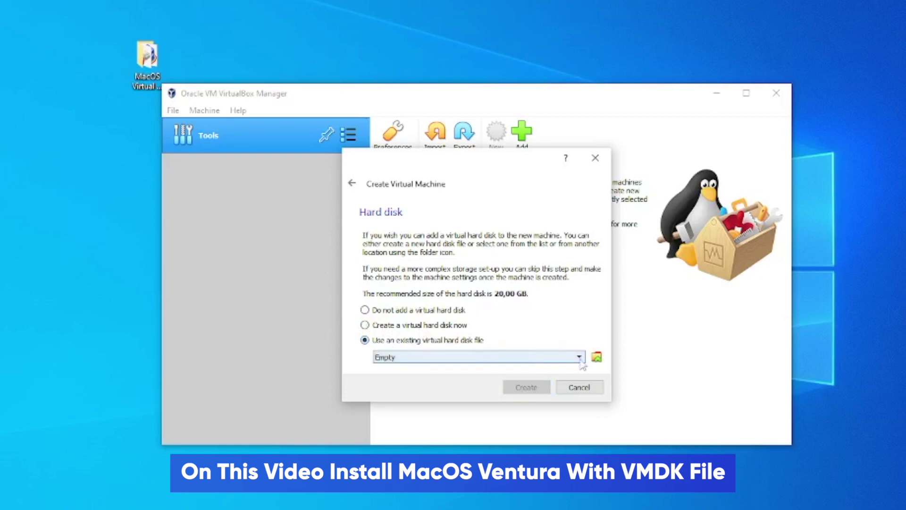
left_click(599, 358)
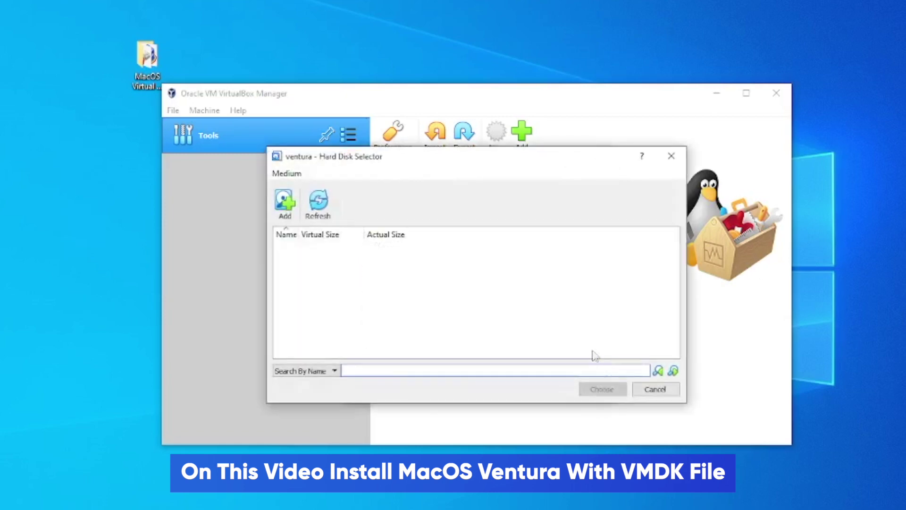
left_click(288, 208)
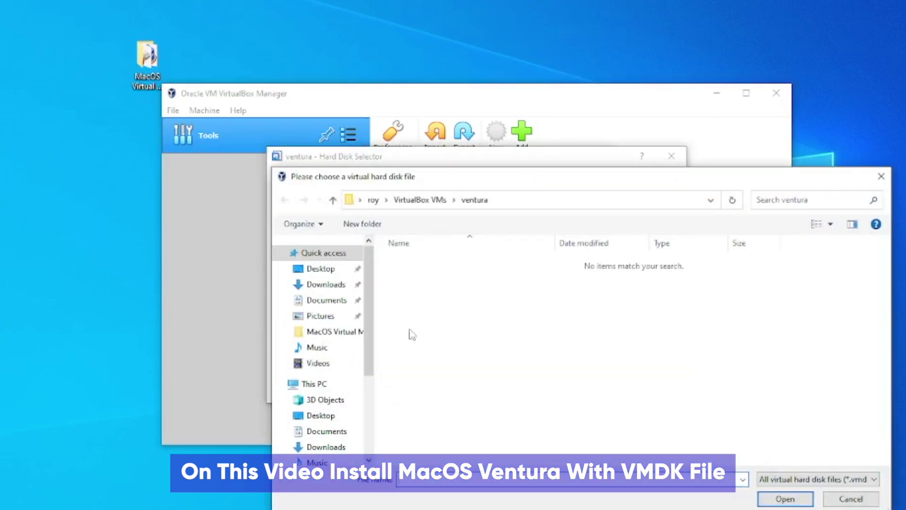
left_click(319, 332)
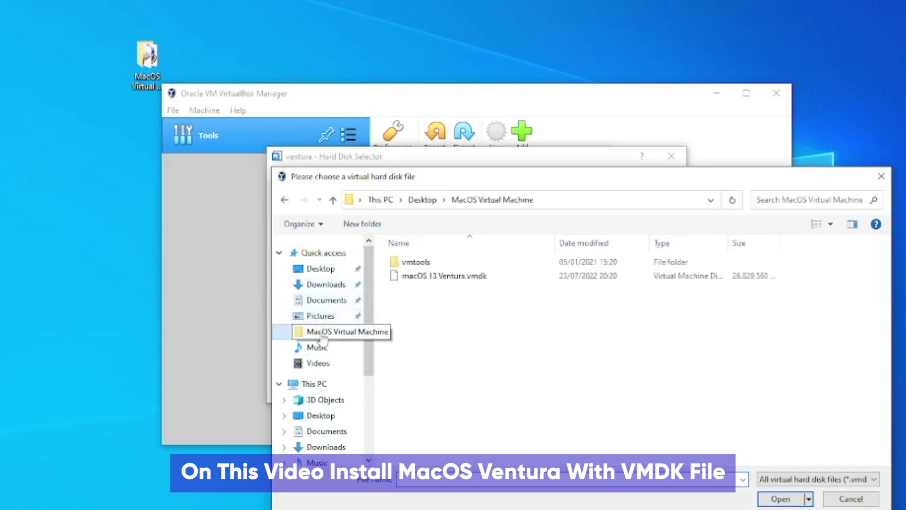
left_click(443, 278)
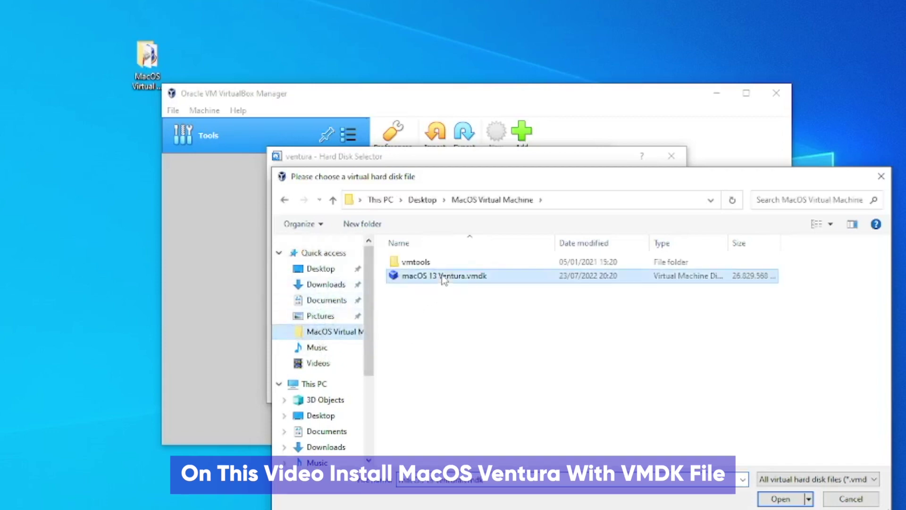
left_click(815, 480)
left_click(794, 478)
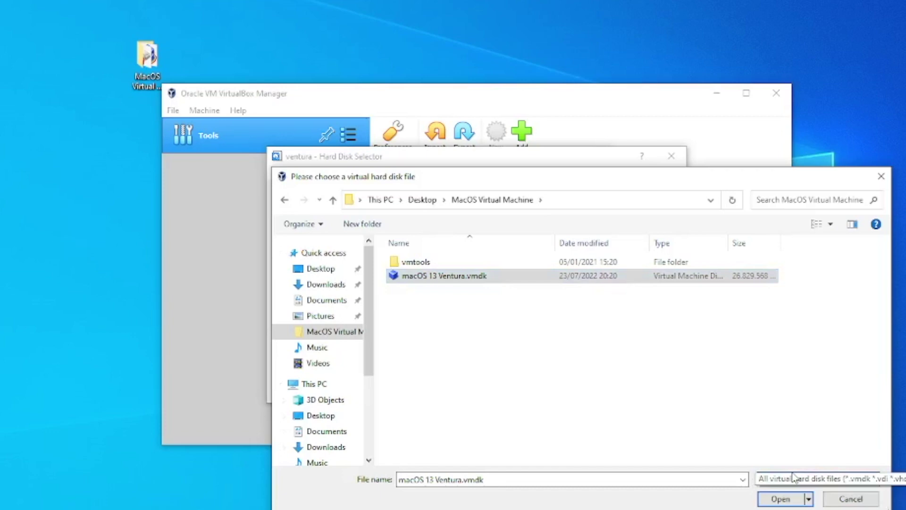
left_click(776, 498)
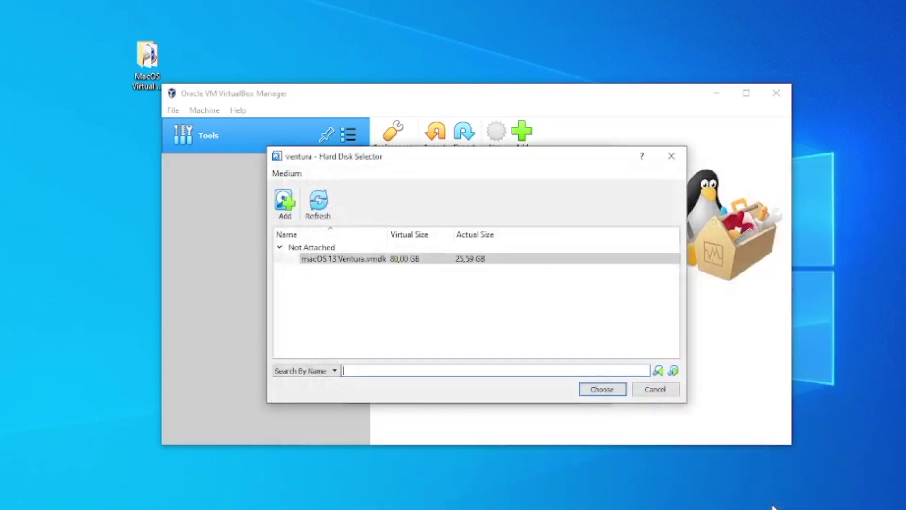
left_click(606, 397)
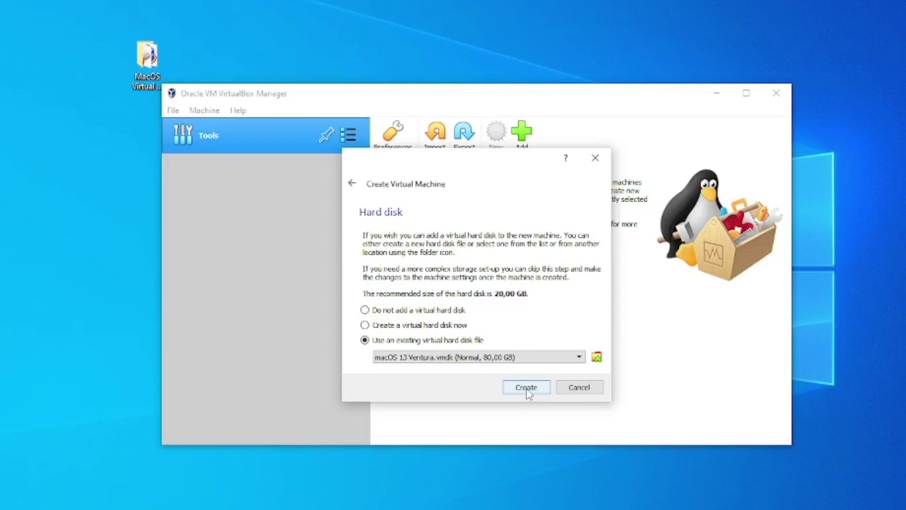
left_click(526, 387)
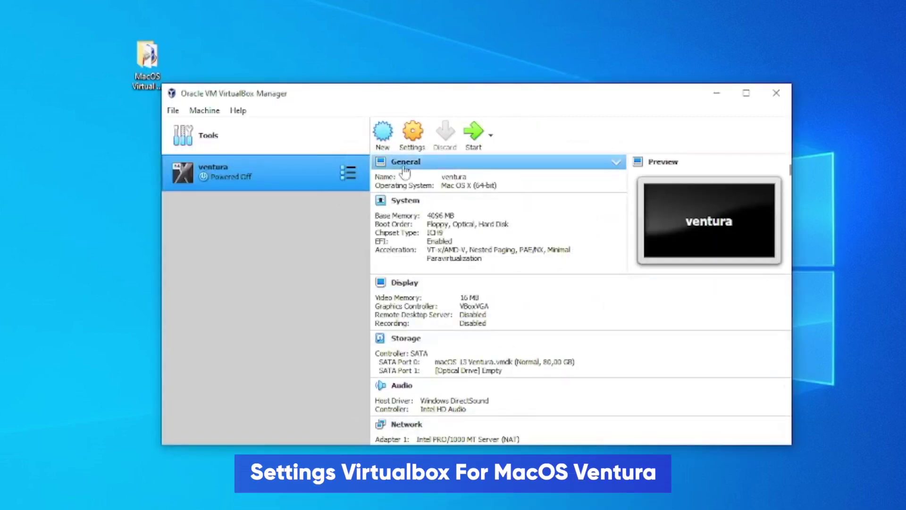
- Assign 4 processors in the ventura machine's system settings, and check its acceleration and motherboard options
left_click(419, 145)
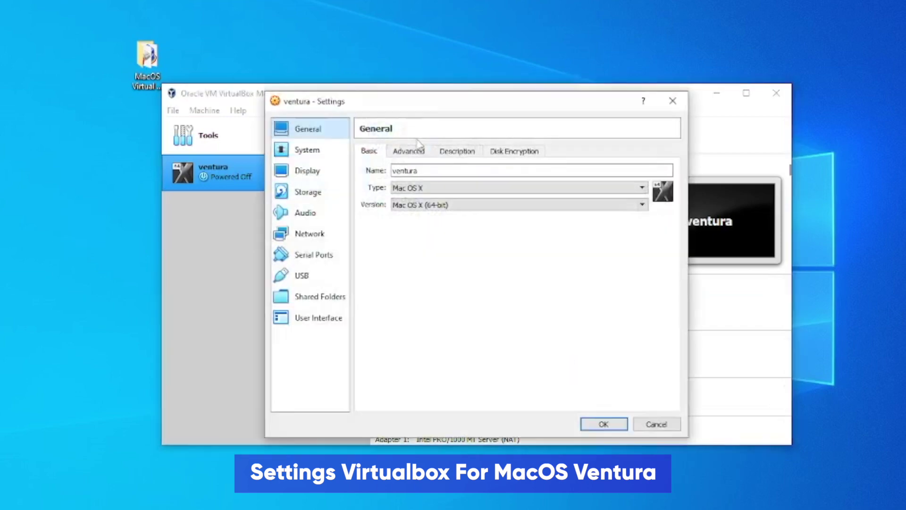
left_click(308, 150)
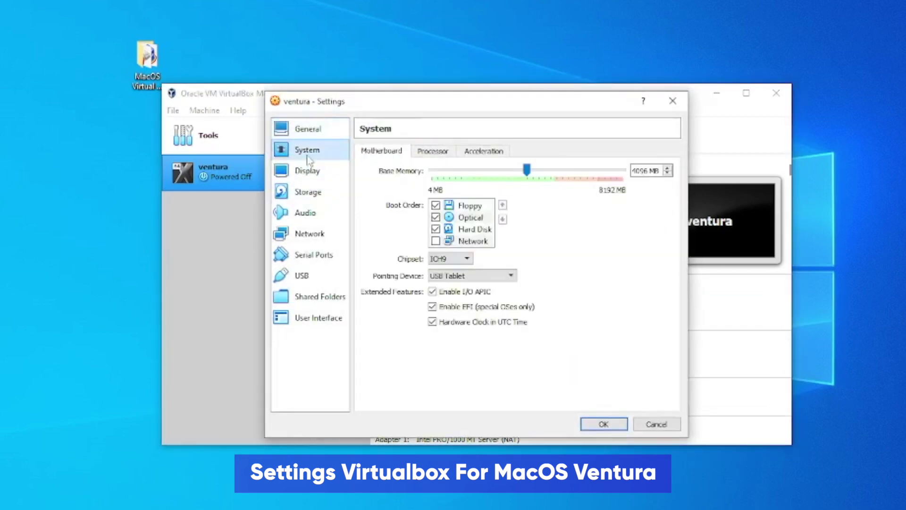
left_click(430, 152)
left_click_drag(434, 173, 486, 172)
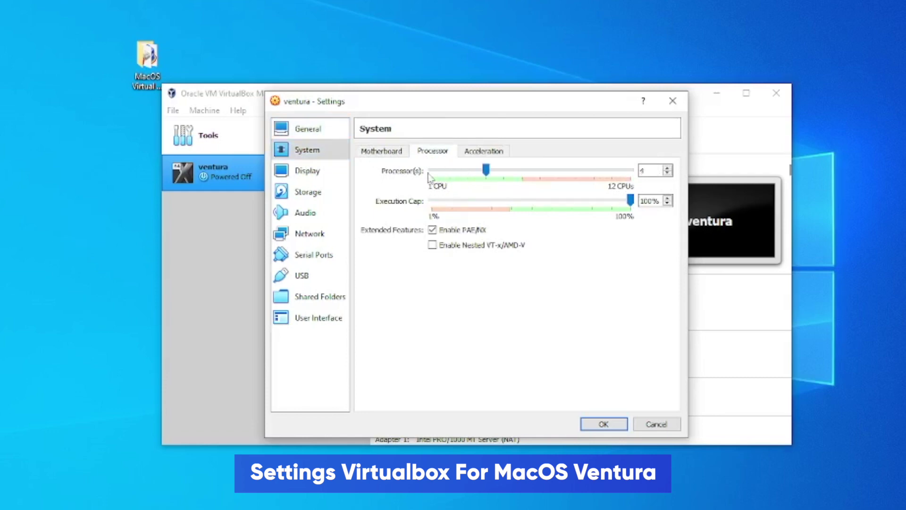
left_click(485, 151)
left_click(455, 154)
left_click(404, 151)
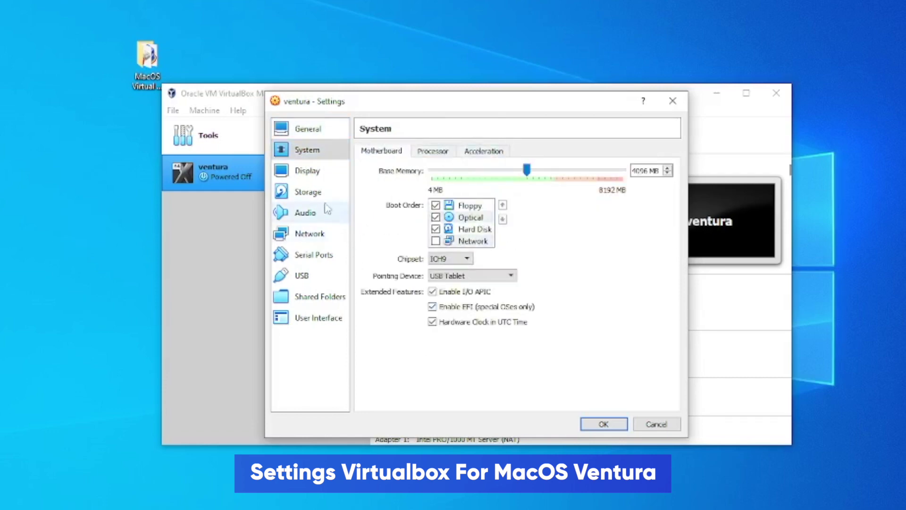
- Set the ventura machine's video memory to 128 MB and its graphics controller to VBoxSVGA with 3D acceleration, and save the settings
left_click(299, 192)
left_click(314, 170)
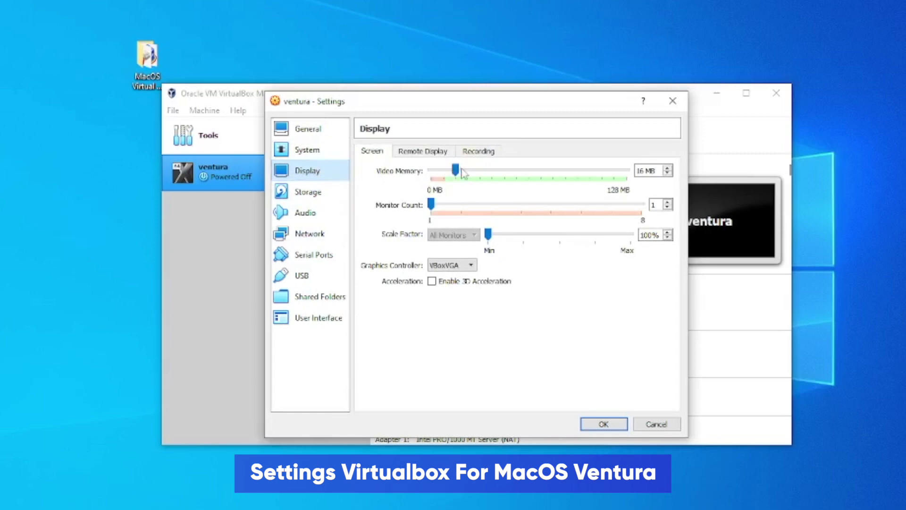
left_click_drag(455, 170, 638, 186)
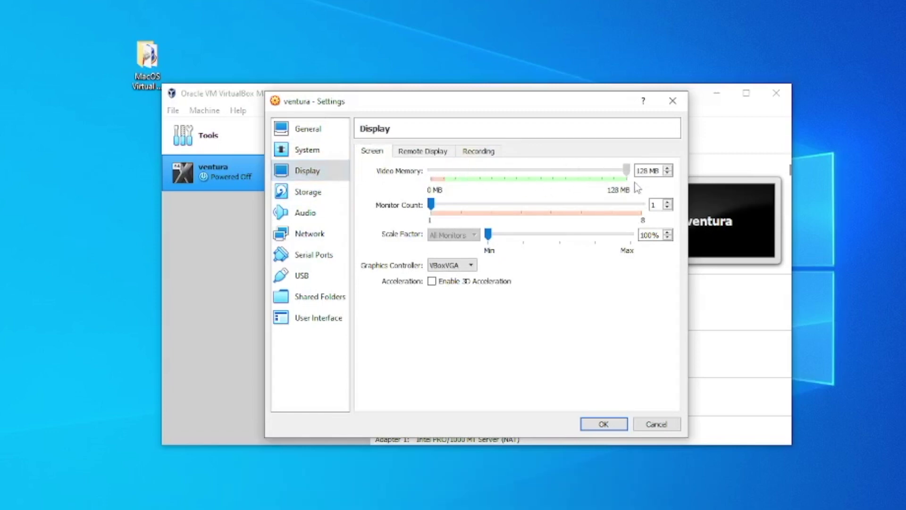
left_click(463, 266)
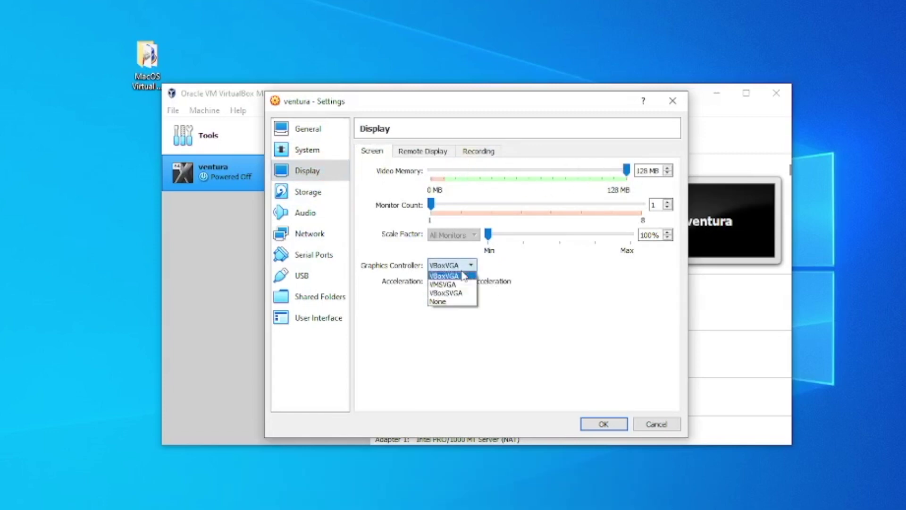
left_click(447, 293)
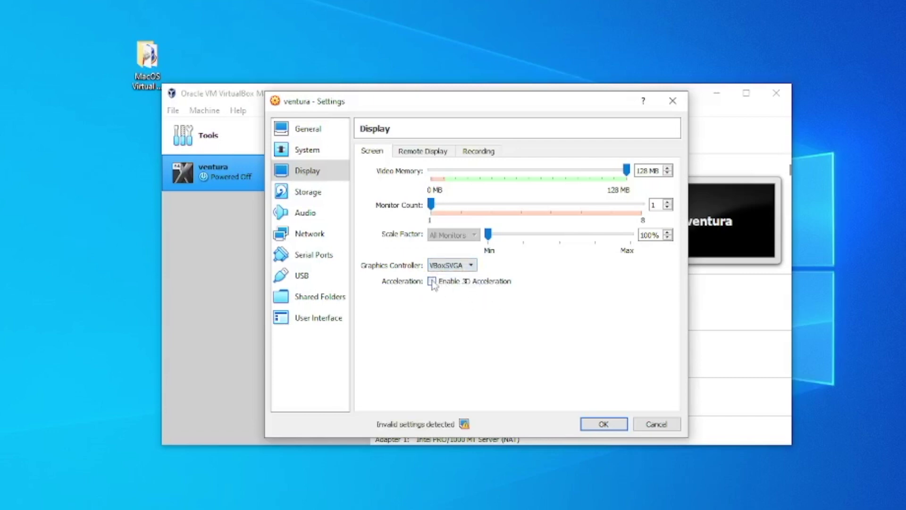
left_click(328, 198)
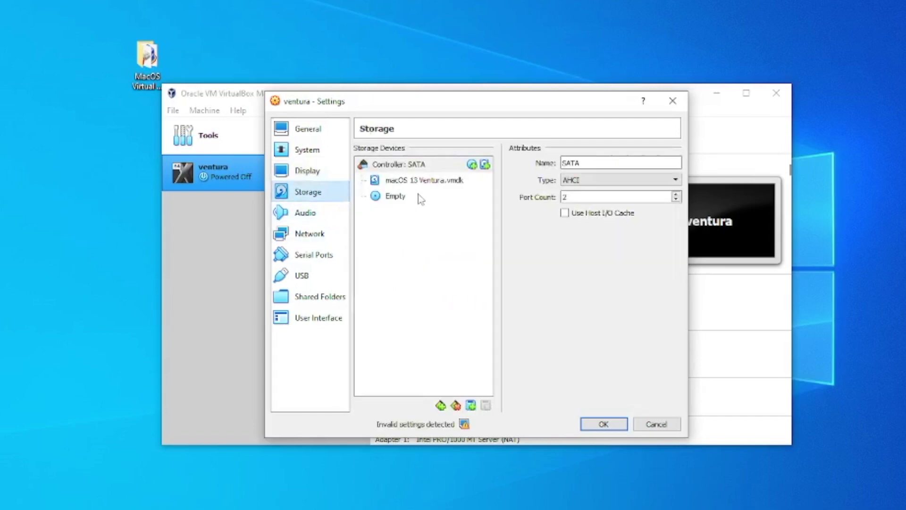
left_click(603, 423)
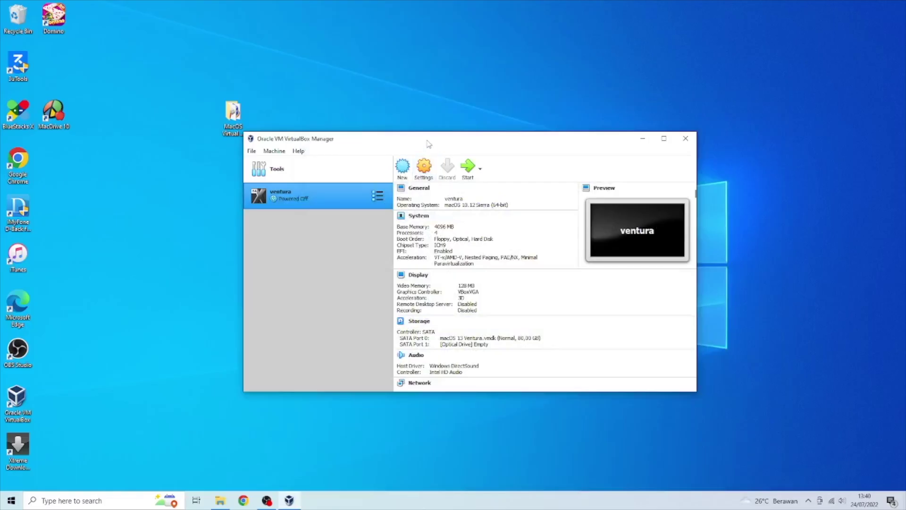
- Minimize the VirtualBox Manager and run Command Prompt as administrator
left_click_drag(429, 144, 443, 146)
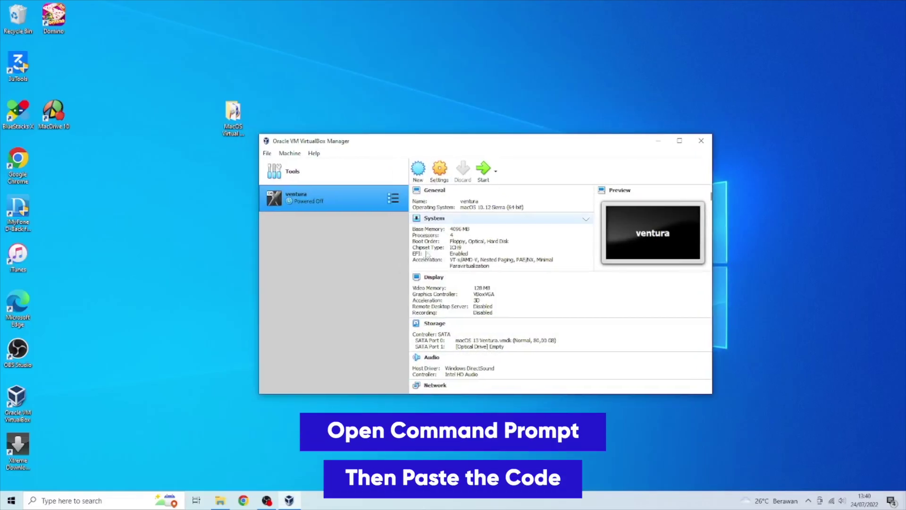
left_click(658, 141)
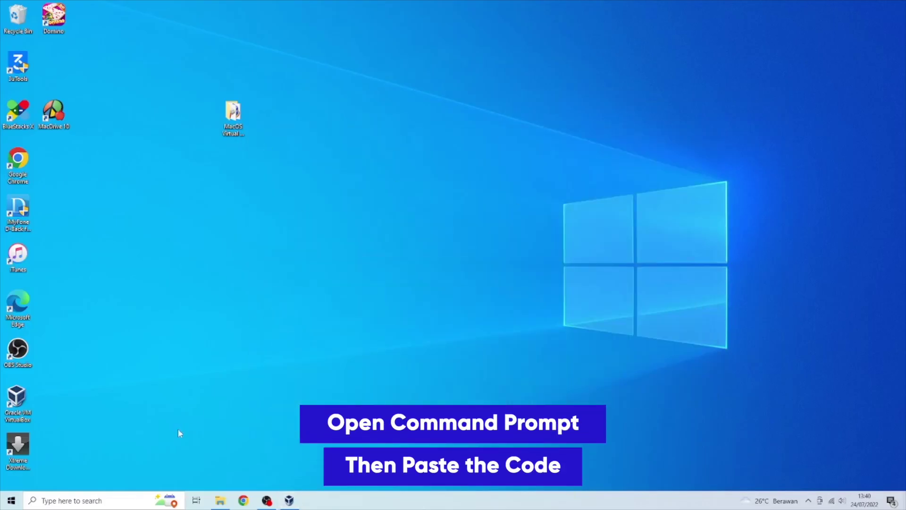
left_click(11, 501)
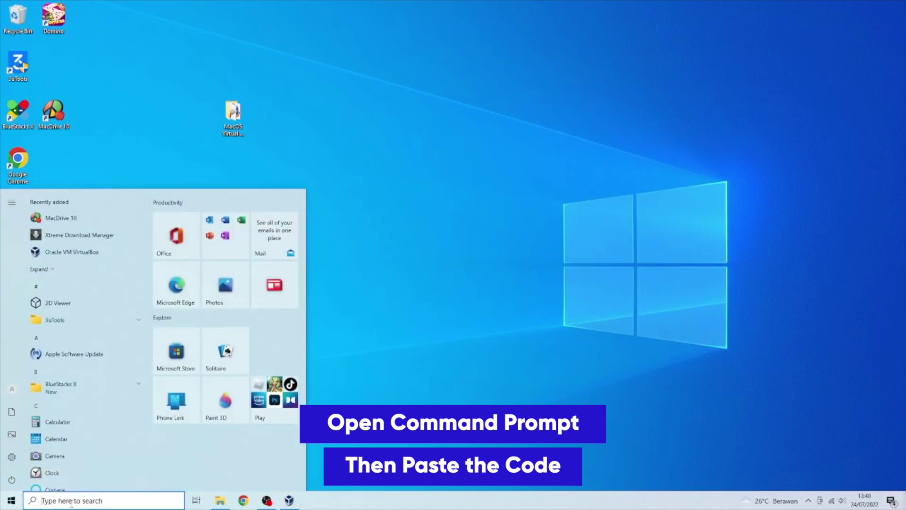
left_click(70, 502)
type("com")
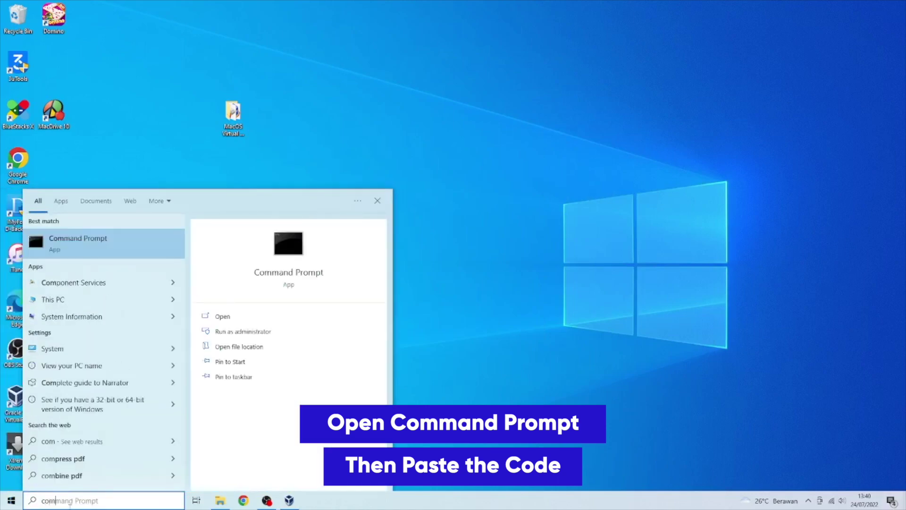
right_click(126, 247)
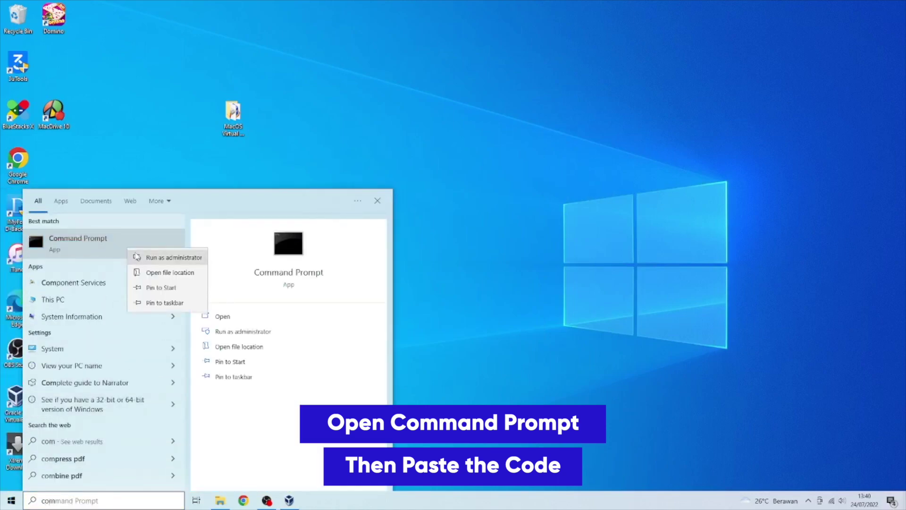
left_click(152, 256)
- Open Code for VirtualBox.txt from the MacOS Virtual Machine folder on the desktop and close the folder window
double_click(223, 111)
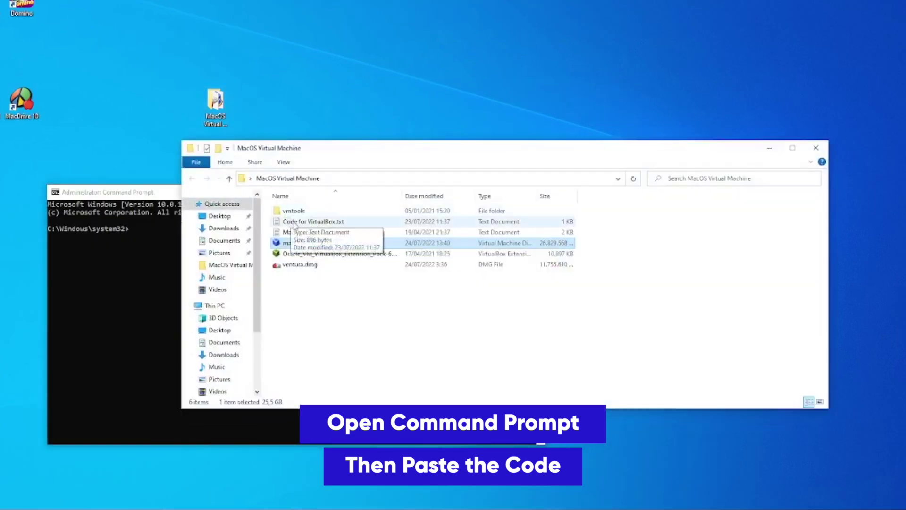
double_click(292, 220)
left_click(821, 85)
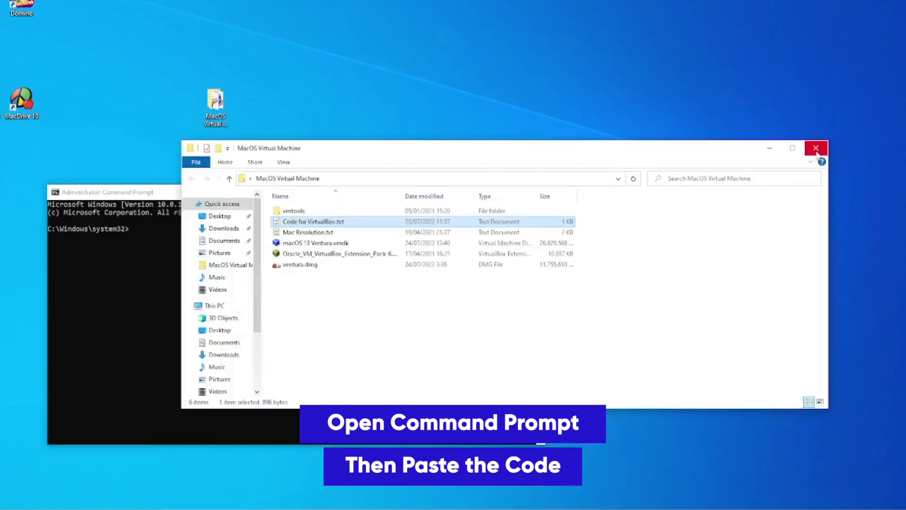
key("alt+Tab")
left_click(817, 150)
key("alt+Tab")
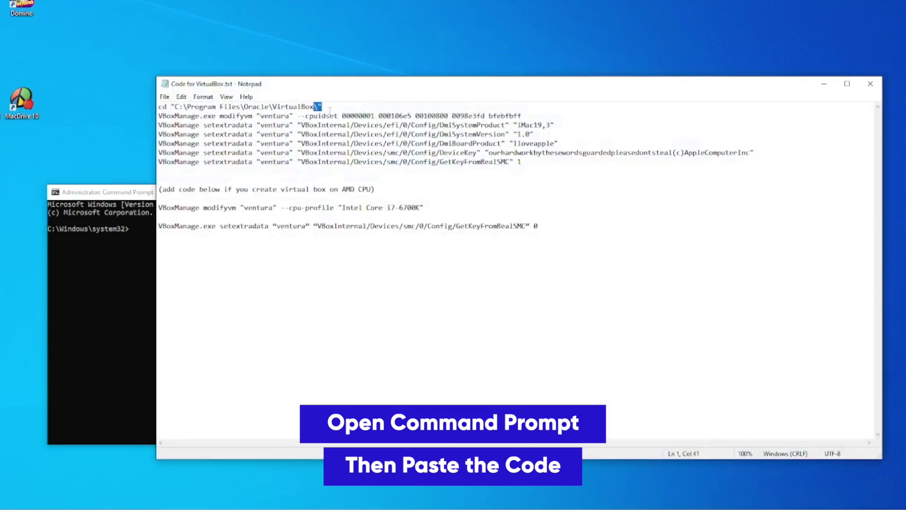
- Copy the cd "C:\Program Files\Oracle\VirtualBox\" line and the --cpuidset line for "ventura" from the text file and run them in Command Prompt
left_click_drag(329, 108, 158, 95)
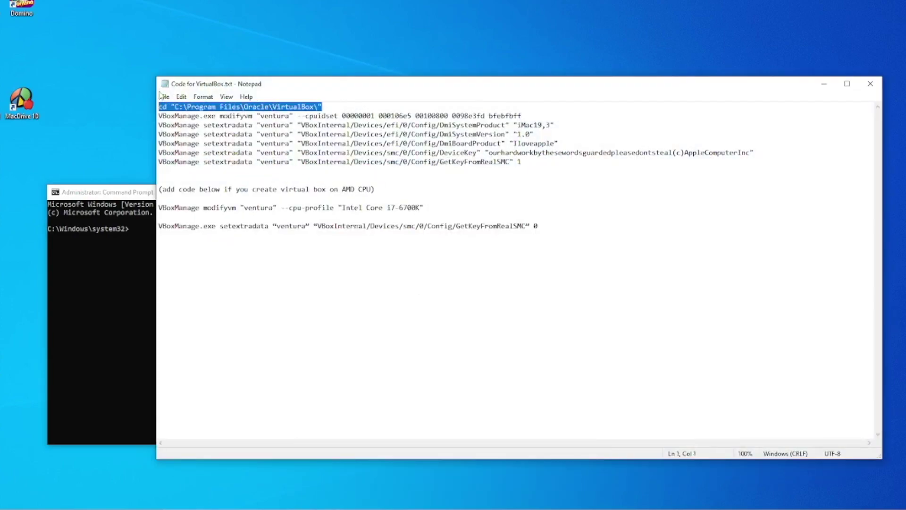
key("ctrl+c")
key("alt+Tab")
key("ctrl+v")
key("Return")
key("alt+Tab")
left_click_drag(521, 115, 159, 116)
- Run the copied VBoxManage commands setting ventura's DmiSystemProduct to "iMac19,3" and DmiSystemVersion to "1.0"
left_click_drag(553, 125, 158, 125)
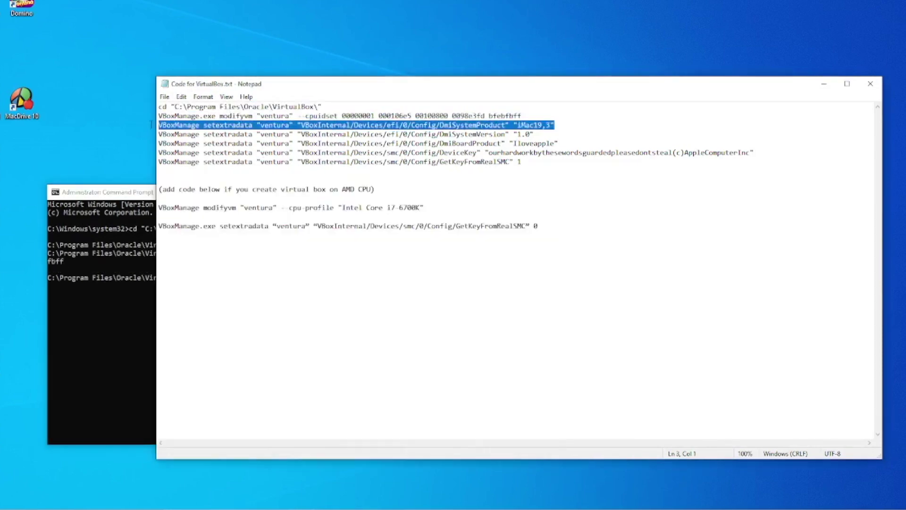
left_click(512, 135)
left_click_drag(512, 136, 159, 134)
key("ctrl+c")
key("alt+Tab")
key("ctrl+v")
key("Return")
- Copy the DmiBoardProduct "Iloveapple" line for ventura from the text file and run it in Command Prompt
key("alt+Tab")
left_click_drag(558, 144, 159, 144)
key("ctrl+c")
key("alt+Tab")
key("ctrl+v")
key("Return")
- Copy the VBoxManage line that sets ventura's smc DeviceKey from the text file and run it in Command Prompt
key("alt+Tab")
left_click_drag(753, 152, 158, 153)
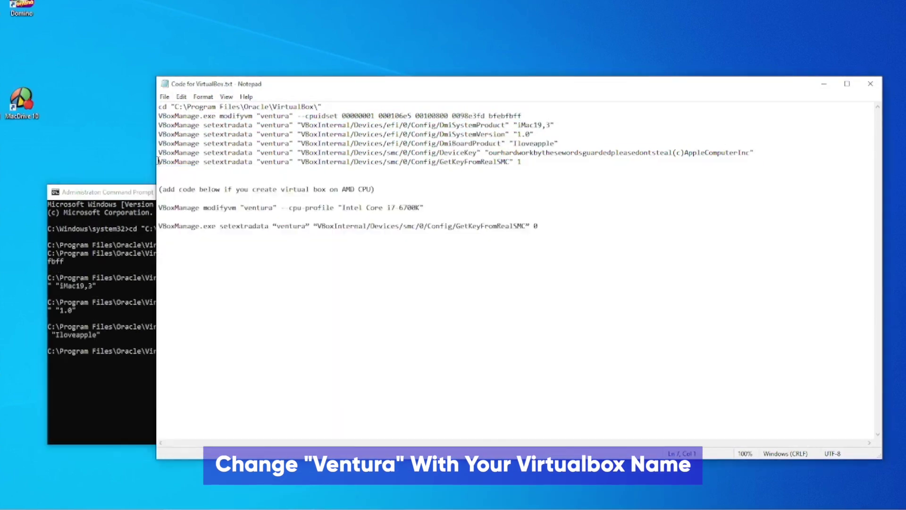
key("ctrl+c")
key("alt+Tab")
key("ctrl+v")
key("Return")
- Copy the line setting ventura's GetKeyFromRealSMC to 1 from the text file and run it in Command Prompt
key("alt+Tab")
left_click_drag(521, 162, 159, 162)
key("ctrl+c")
key("alt+Tab")
key("ctrl+v")
key("Return")
- Run the AMD-only command from the text file that sets ventura's --cpu-profile to "Intel Core i7-6700K"
double_click(348, 189)
left_click_drag(423, 207, 159, 208)
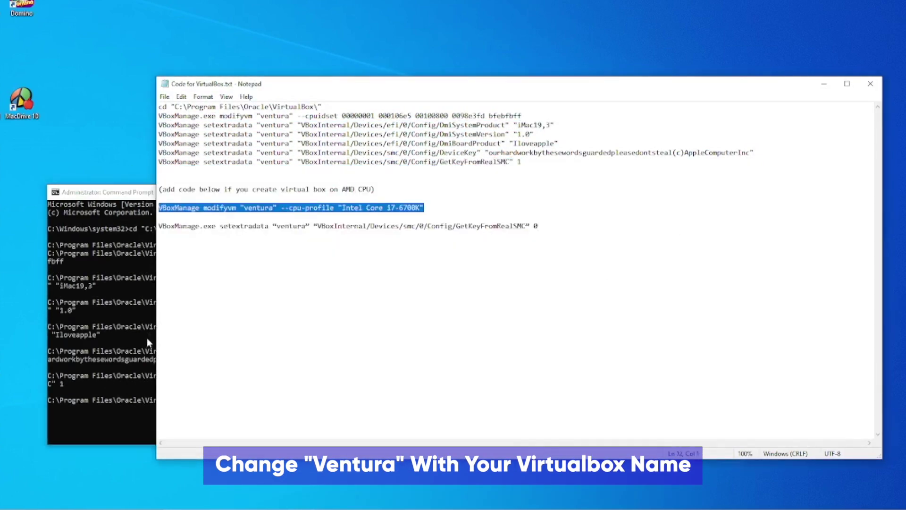
key("ctrl+c")
left_click(146, 338)
key("ctrl+v")
key("Return")
left_click(579, 301)
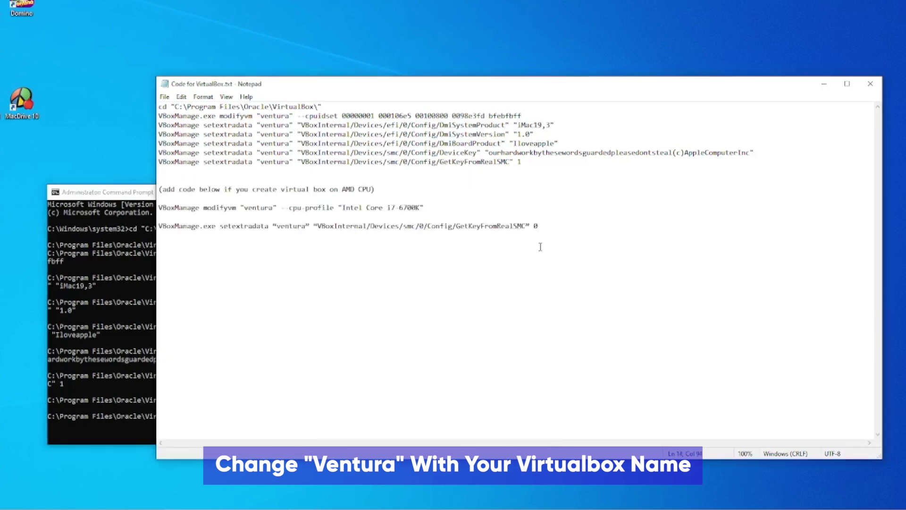
- Run the AMD-only command from the text file that sets ventura's GetKeyFromRealSMC to 0
left_click_drag(539, 226, 158, 226)
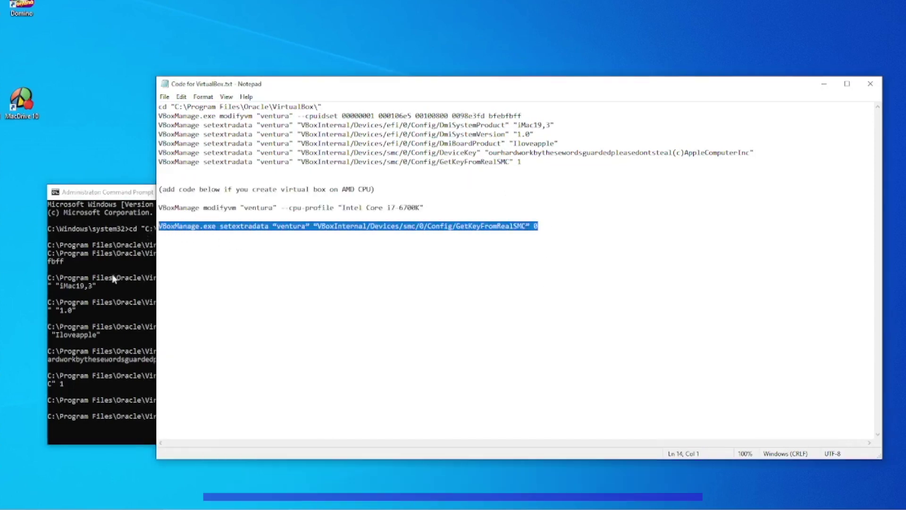
key("ctrl+c")
left_click(102, 330)
key("ctrl+v")
key("Return")
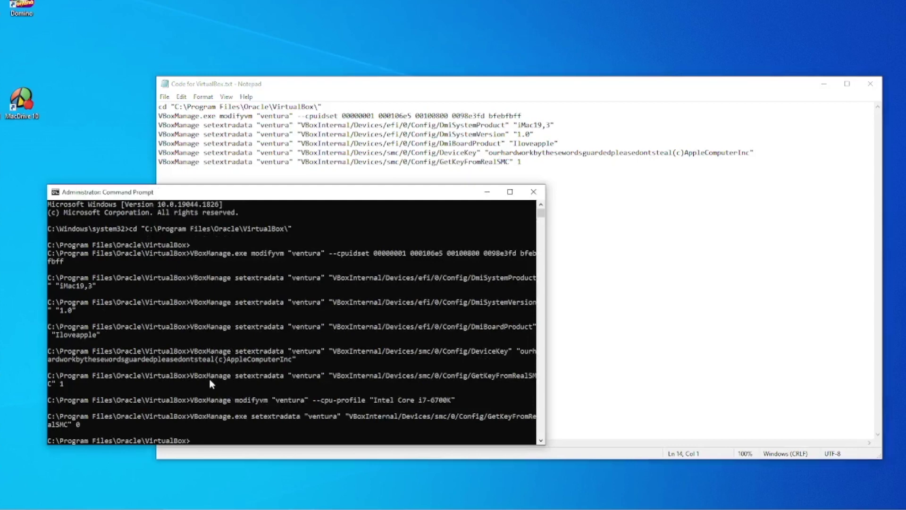
- Exit Command Prompt and close Code for VirtualBox.txt
type("exit")
key("Return")
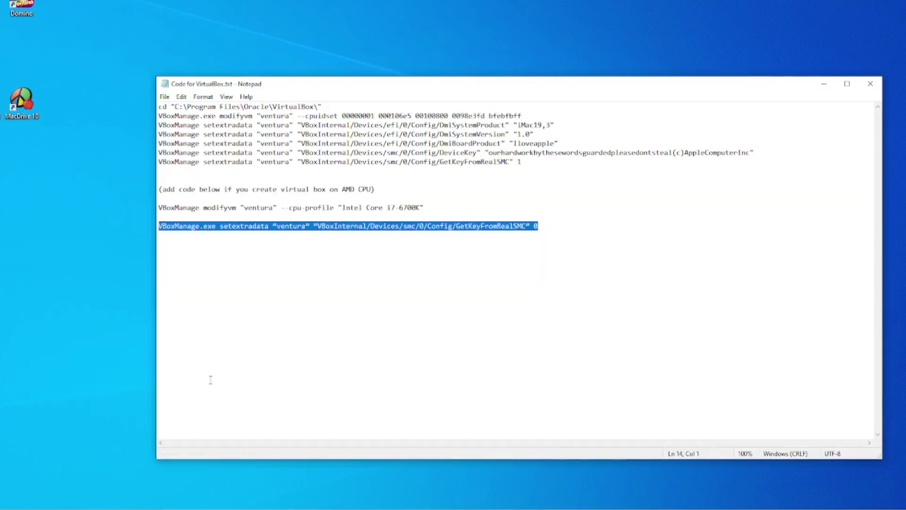
left_click(870, 84)
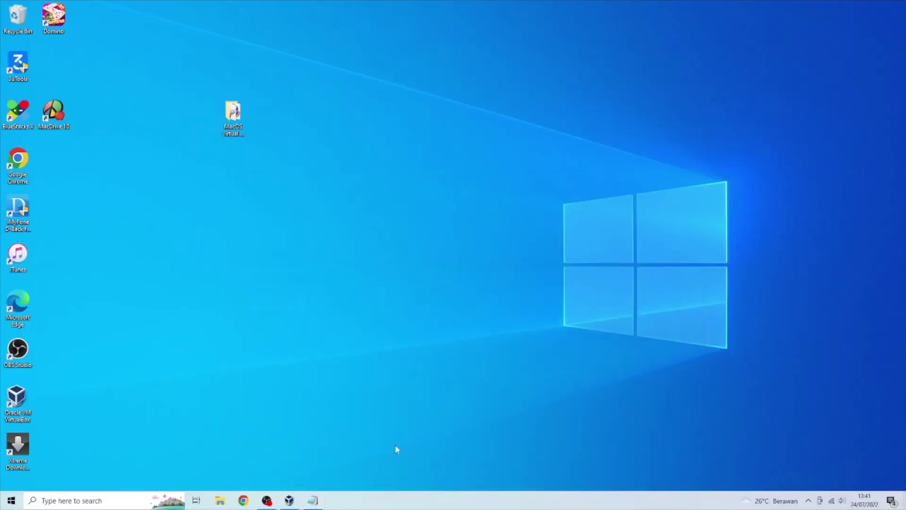
- Start the ventura machine from the VirtualBox Manager, dismiss its notifications and continue with English as the language
left_click(289, 500)
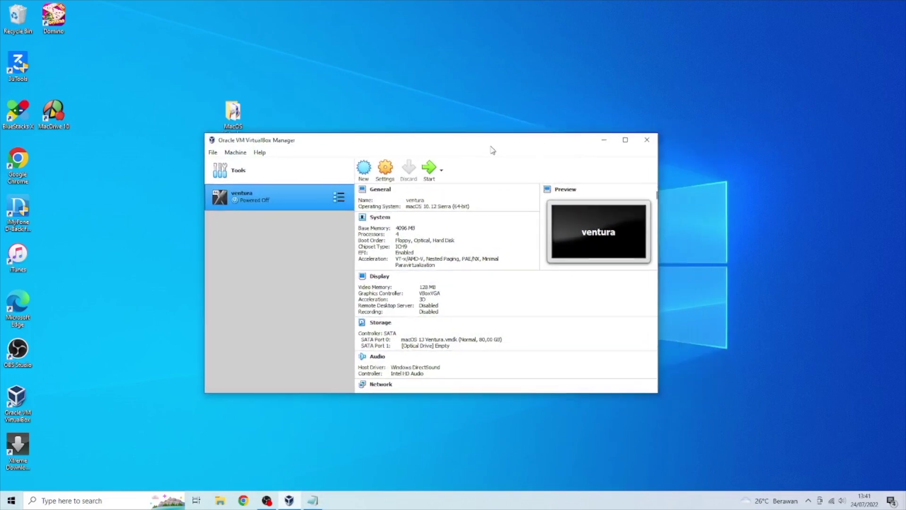
left_click(423, 168)
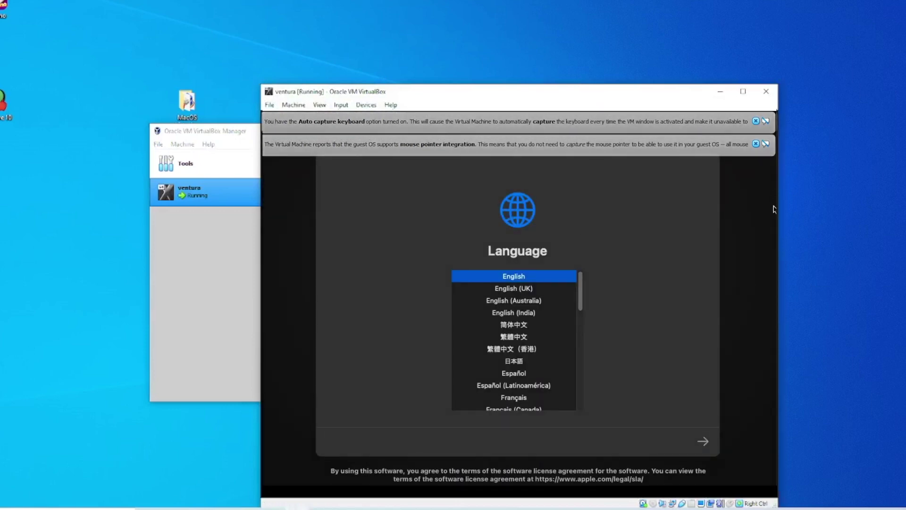
left_click(756, 144)
left_click(755, 121)
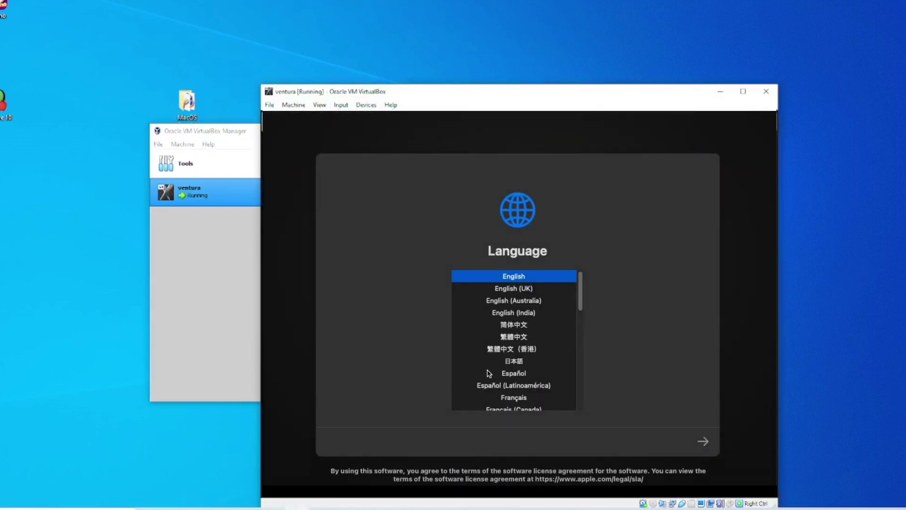
left_click(704, 441)
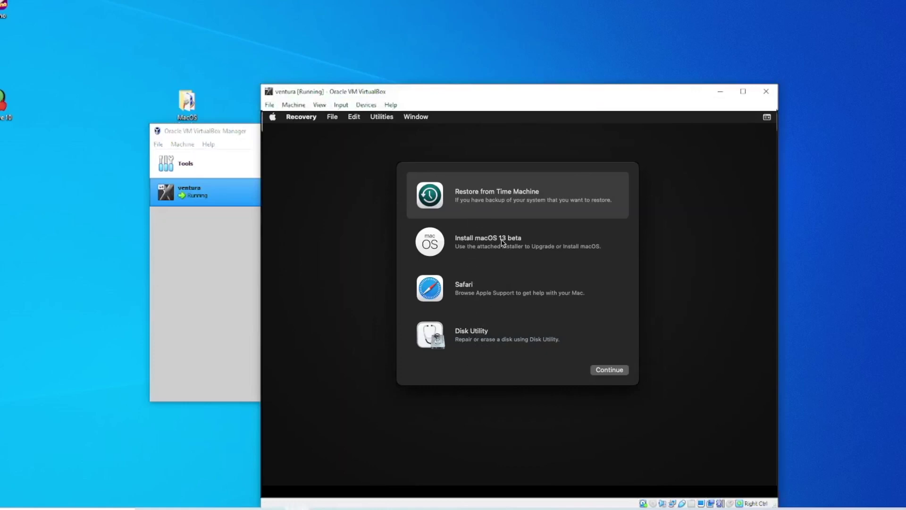
- Open Disk Utility from the Recovery options and select VBOX HARDDISK Media
left_click(468, 341)
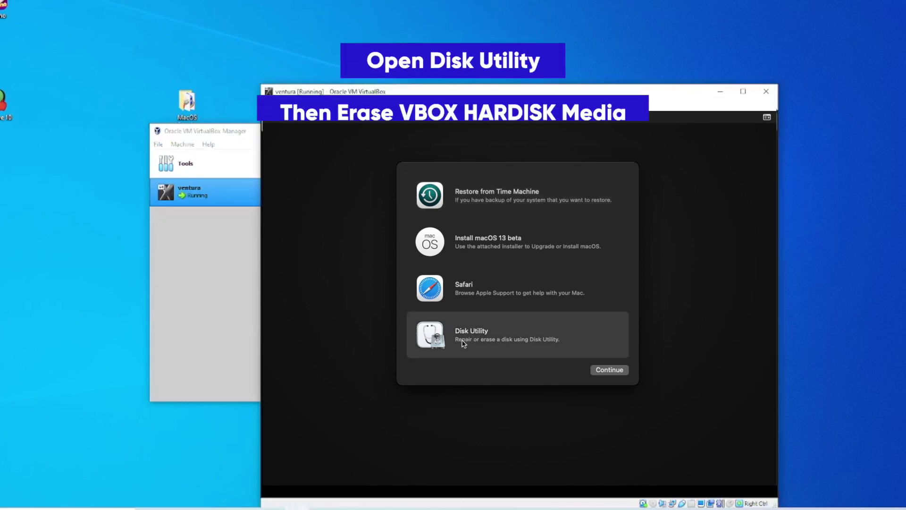
left_click(618, 372)
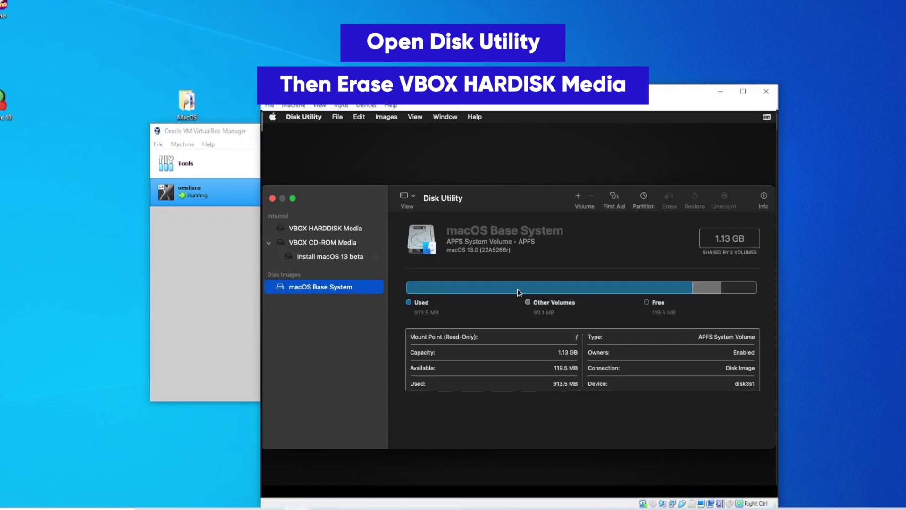
left_click(329, 260)
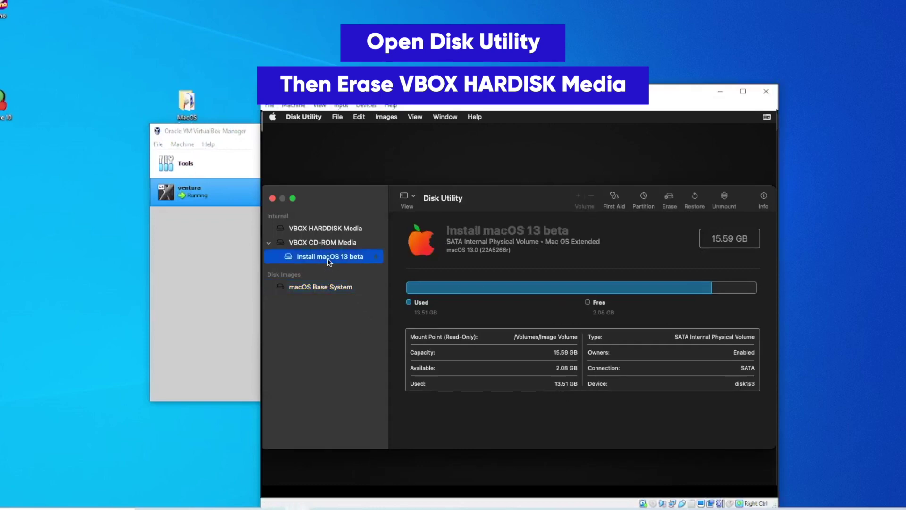
left_click(325, 242)
left_click(327, 228)
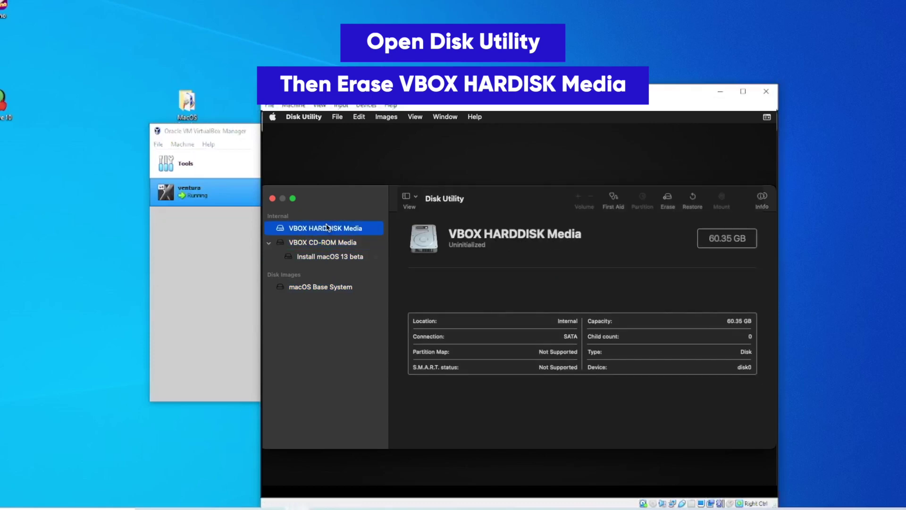
- Erase VBOX HARDDISK Media under the name "mont" with the APFS format and GUID Partition Map scheme
left_click(666, 200)
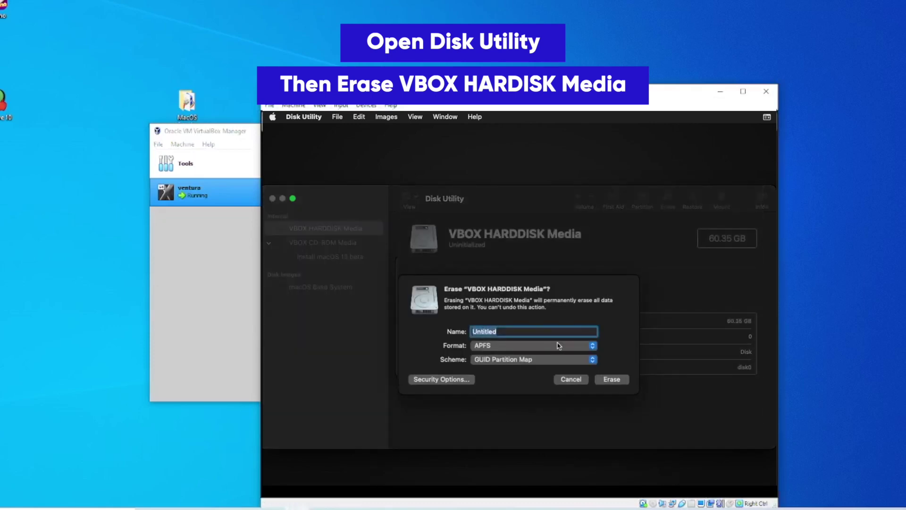
type("mont")
left_click(610, 380)
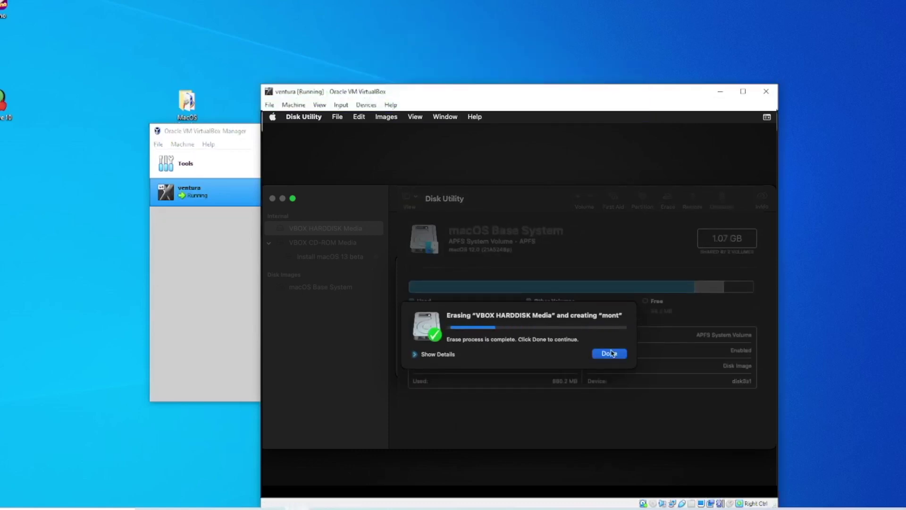
left_click(609, 354)
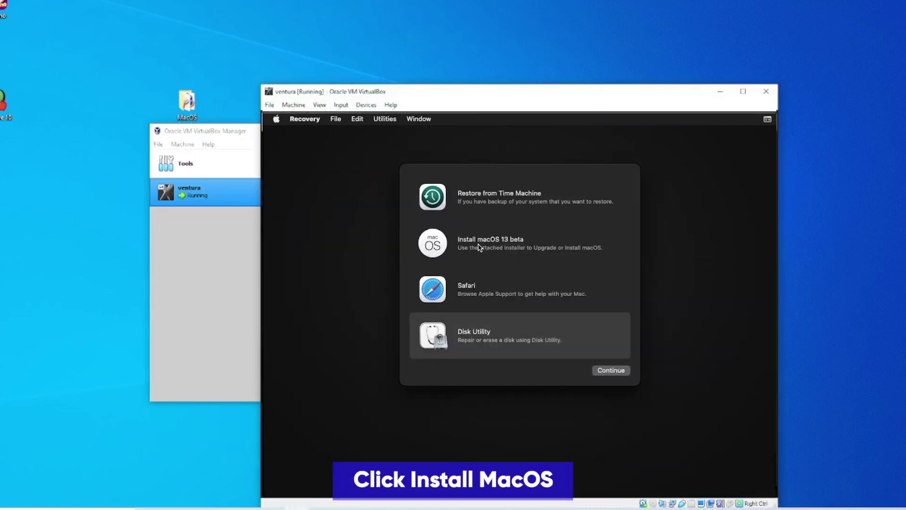
- Choose Install macOS 13 beta from the Recovery options and continue to the installer
left_click(479, 246)
left_click(604, 372)
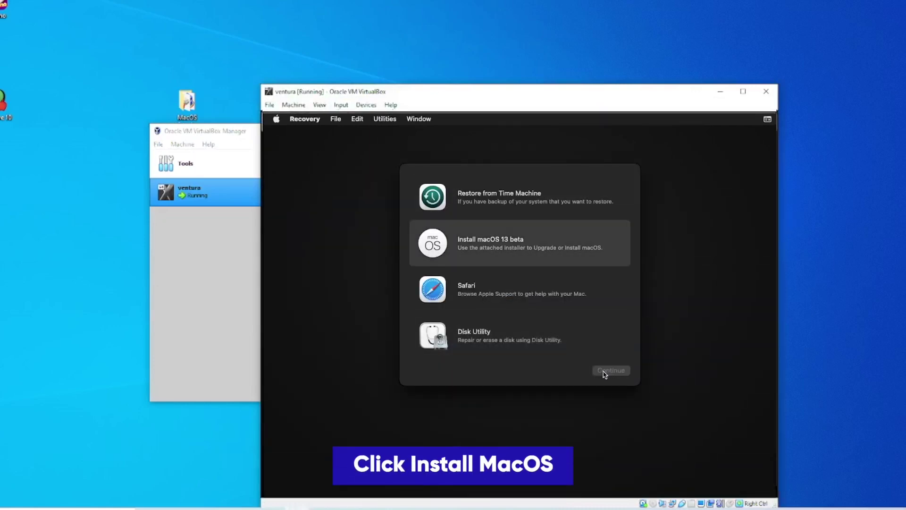
- Continue the macOS 13 beta installer and agree to the software license agreement
left_click(527, 432)
left_click(527, 432)
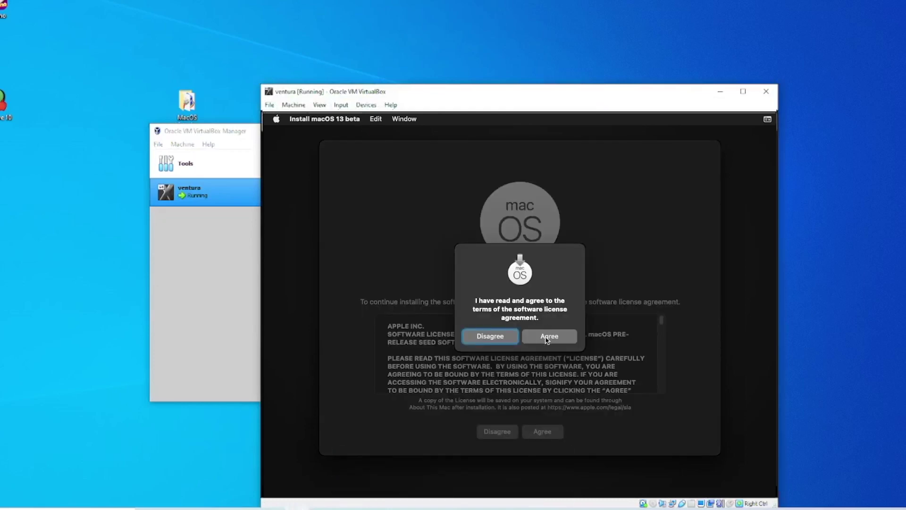
left_click(548, 336)
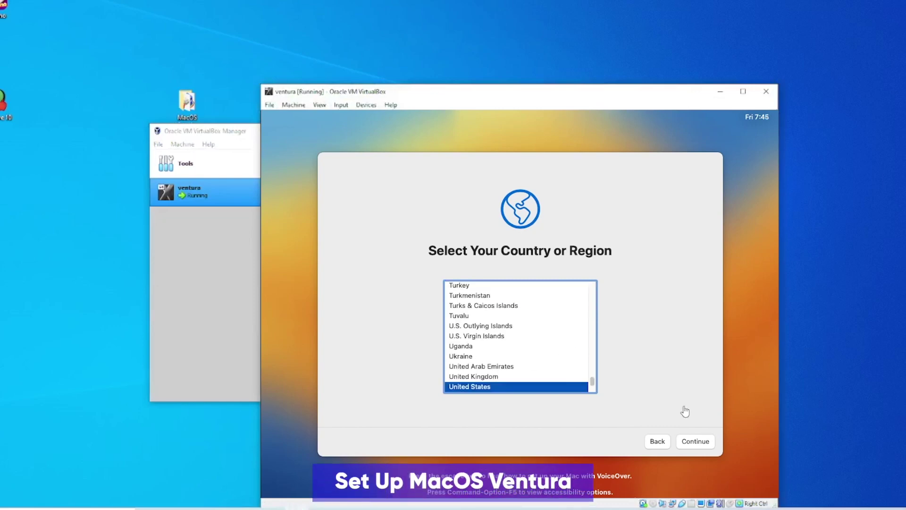
- Accept United States as the region with its suggested language settings, and skip the accessibility options
left_click(695, 441)
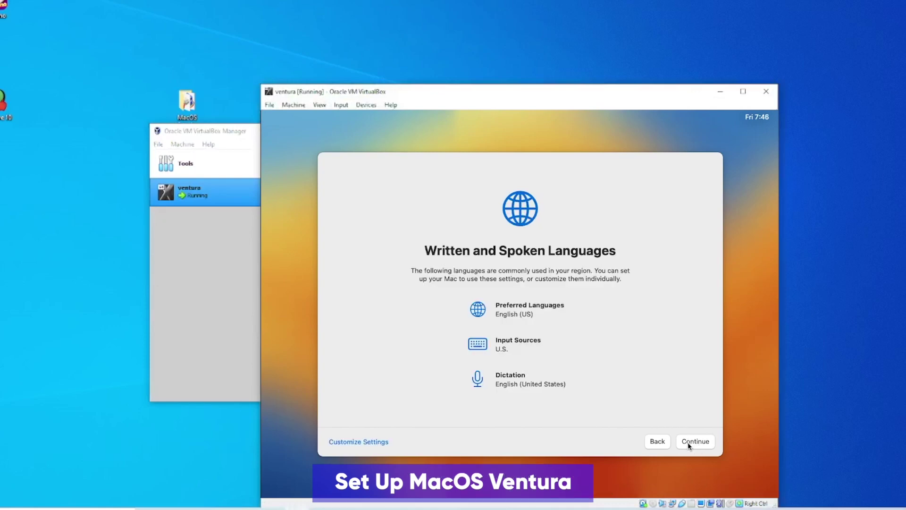
left_click(687, 441)
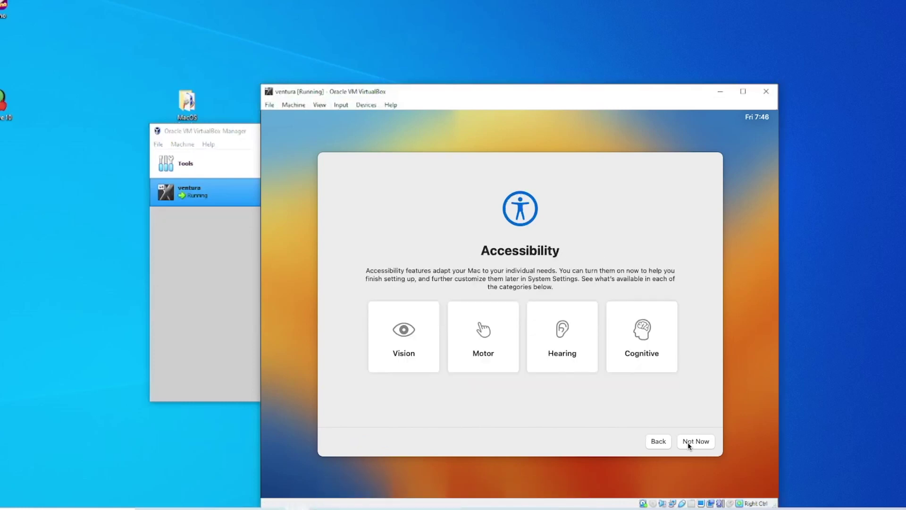
left_click(687, 441)
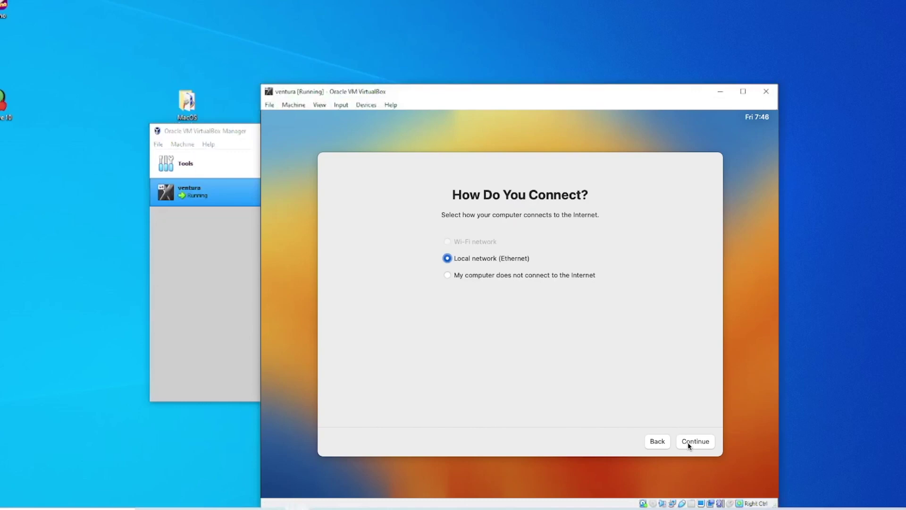
- Connect to the internet through Local network (Ethernet) using DHCP, and continue past Data & Privacy without migrating any information
left_click(687, 441)
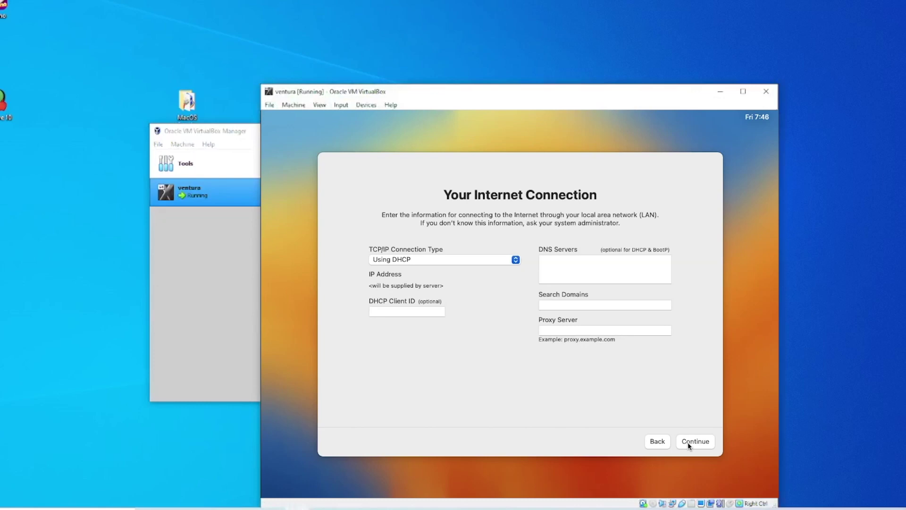
left_click(687, 442)
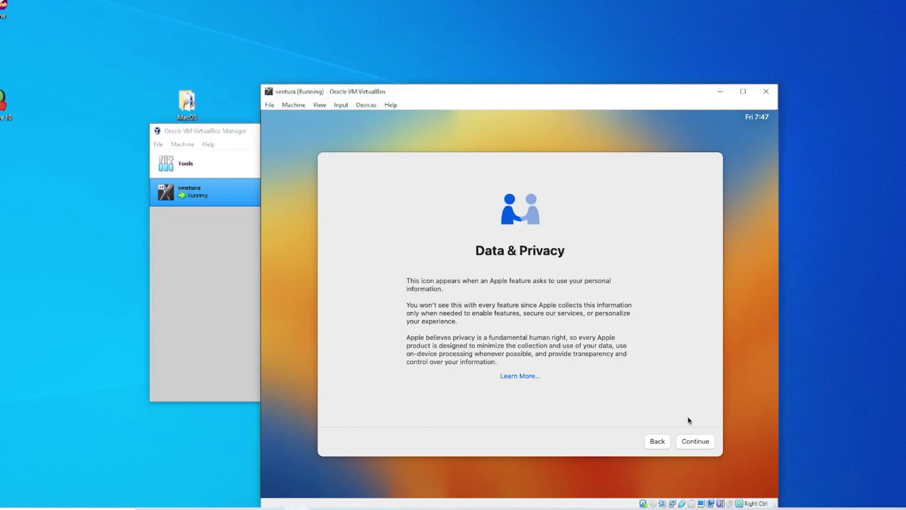
left_click(688, 441)
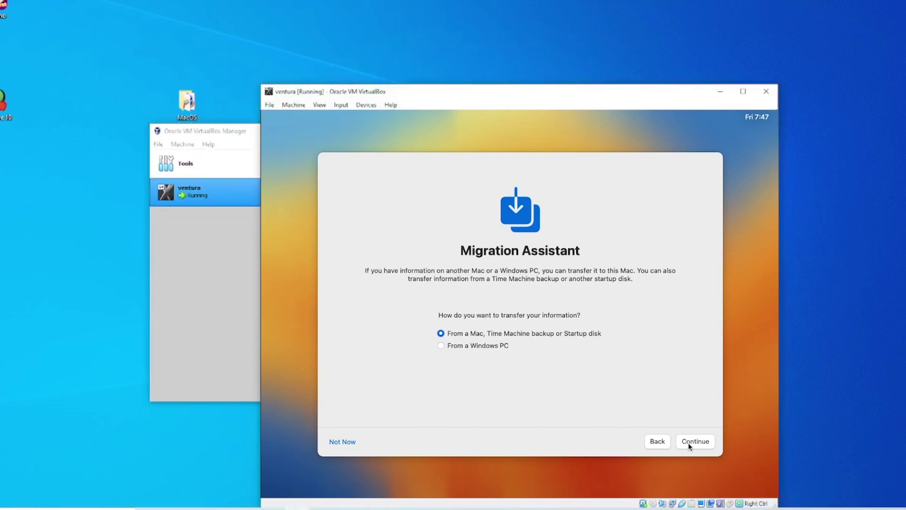
left_click(342, 441)
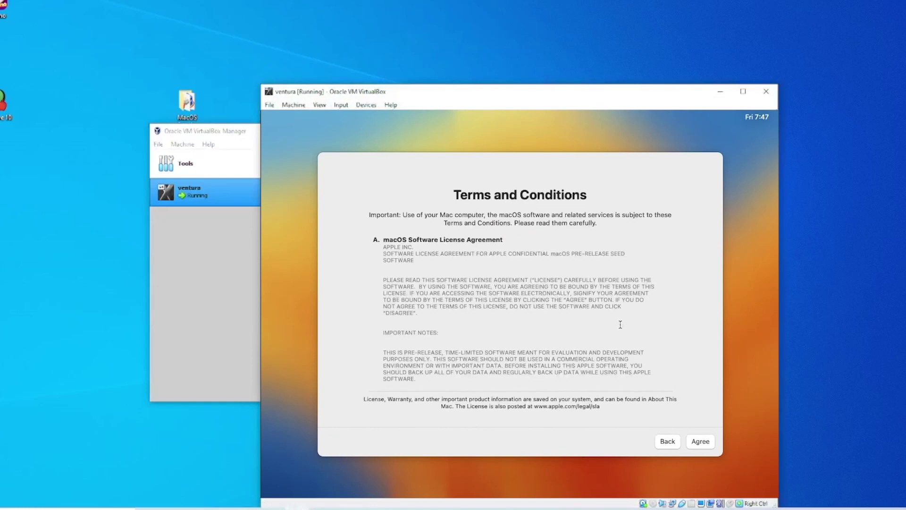
- Agree to the macOS Terms and Conditions and confirm the agreement
scroll(642, 322, "down", 10)
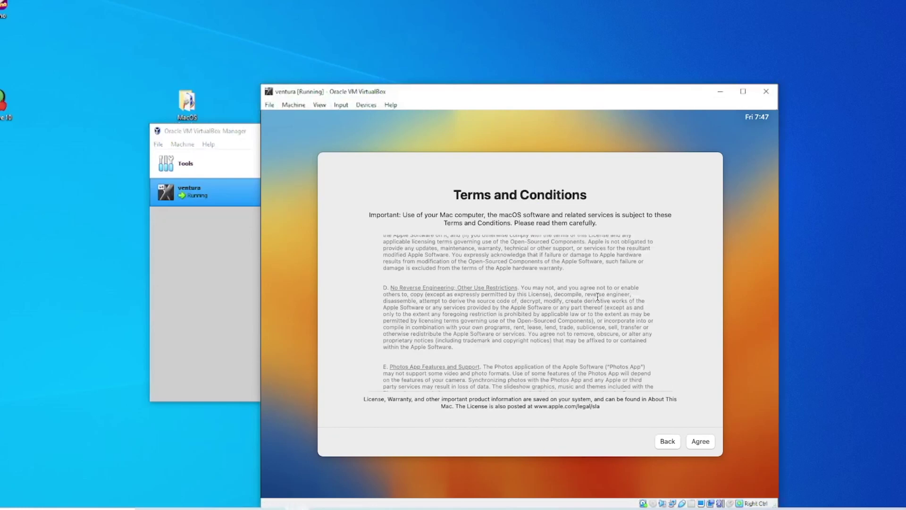
left_click(698, 442)
left_click(543, 343)
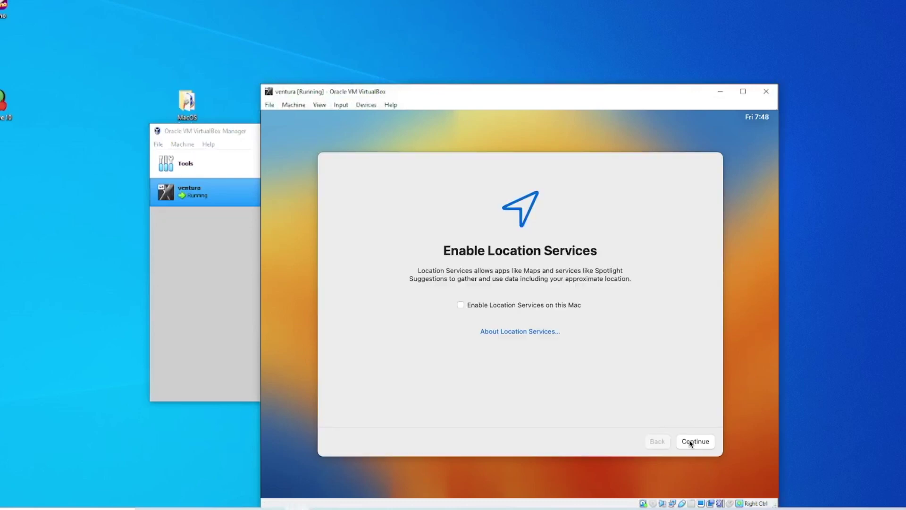
- Continue without enabling Location Services and accept Cupertino, CA - United States as the closest city for the time zone
left_click(689, 441)
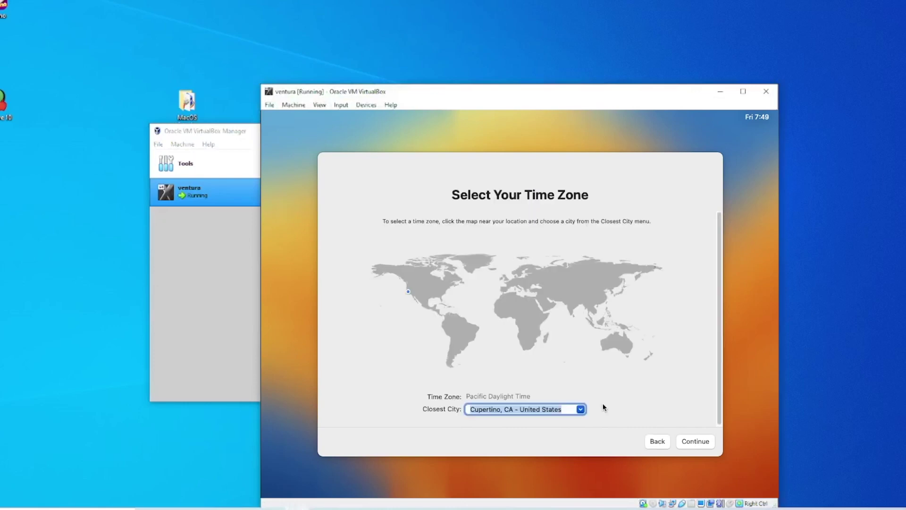
left_click(691, 442)
left_click(691, 442)
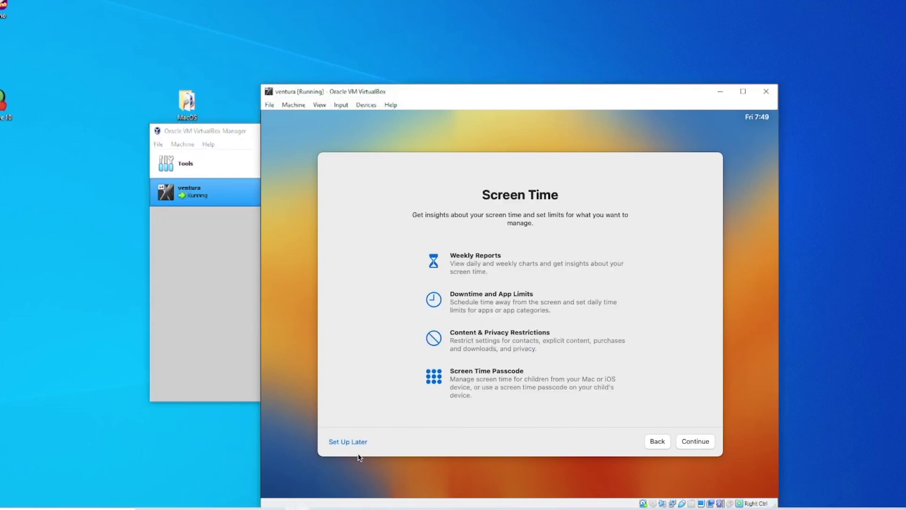
- Finish the setup with Screen Time postponed and the Light look, and close the Feedback Assistant welcome window
left_click(355, 442)
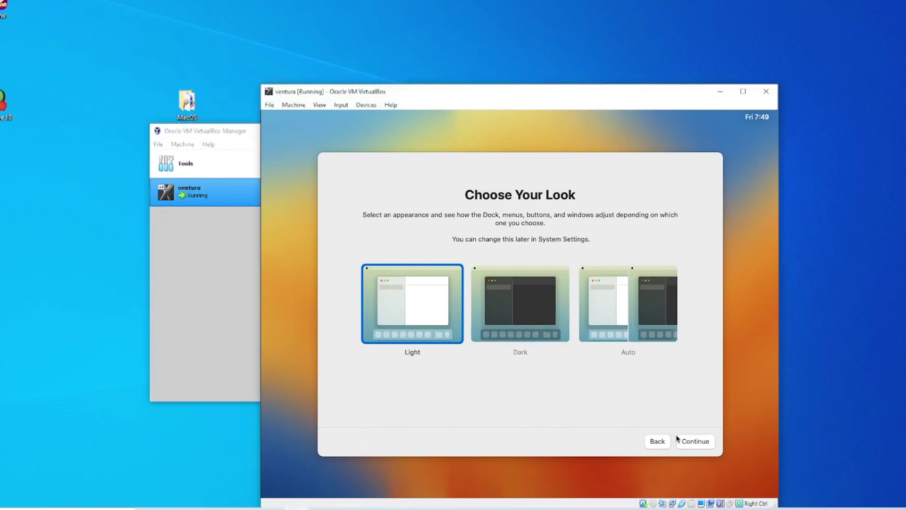
left_click(686, 441)
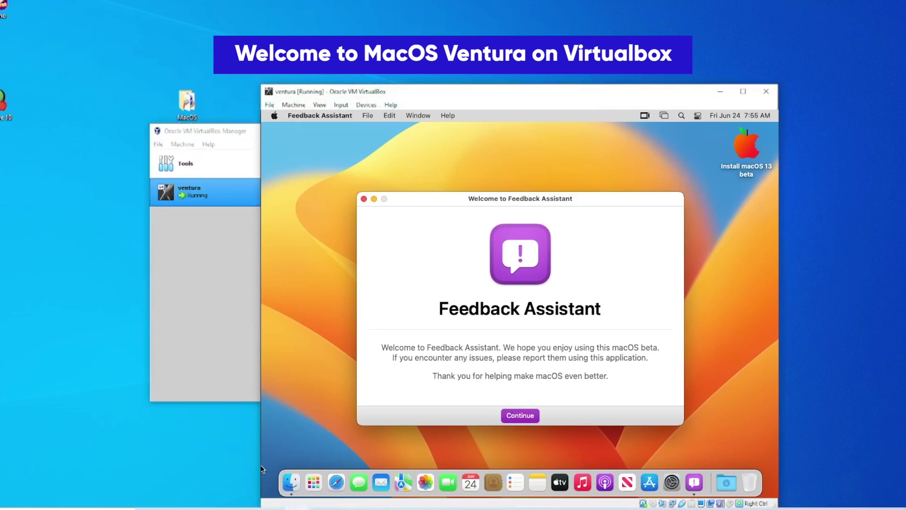
left_click(364, 198)
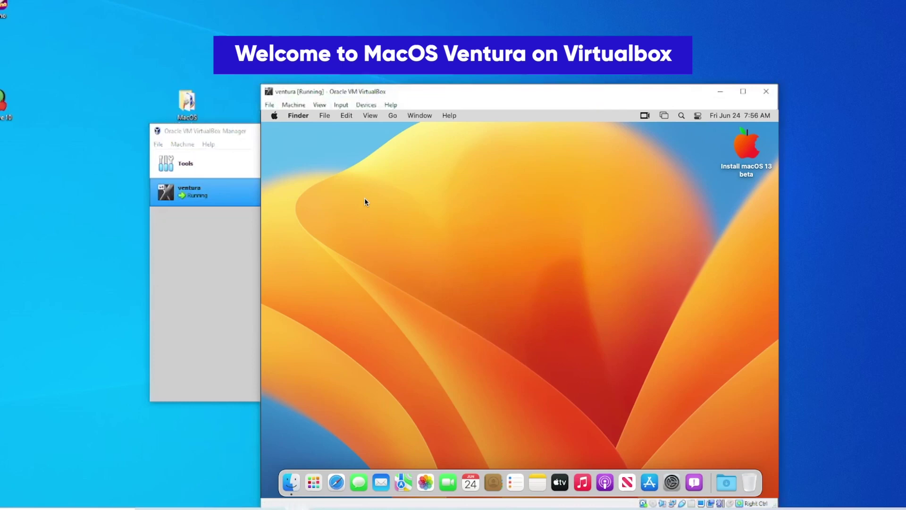